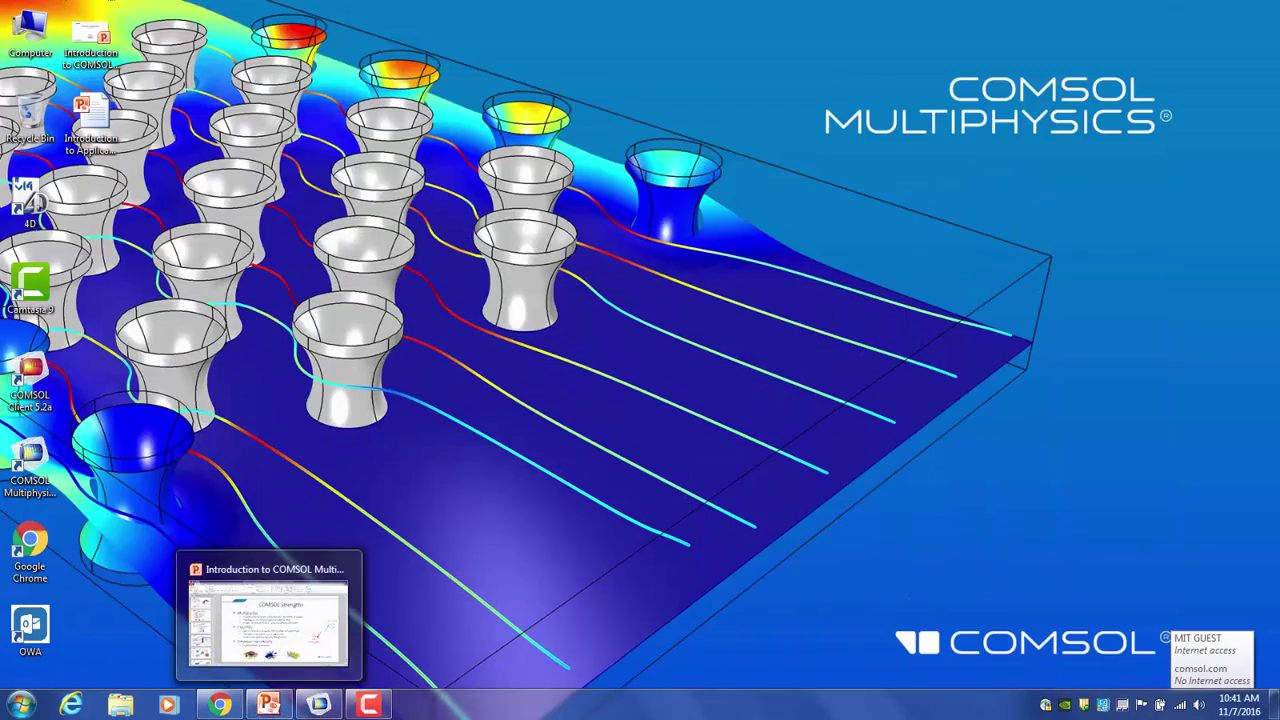
# Bring COMSOL to the front and open the Application Libraries from the File menu
pyautogui.click(316, 706)
pyautogui.click(21, 27)
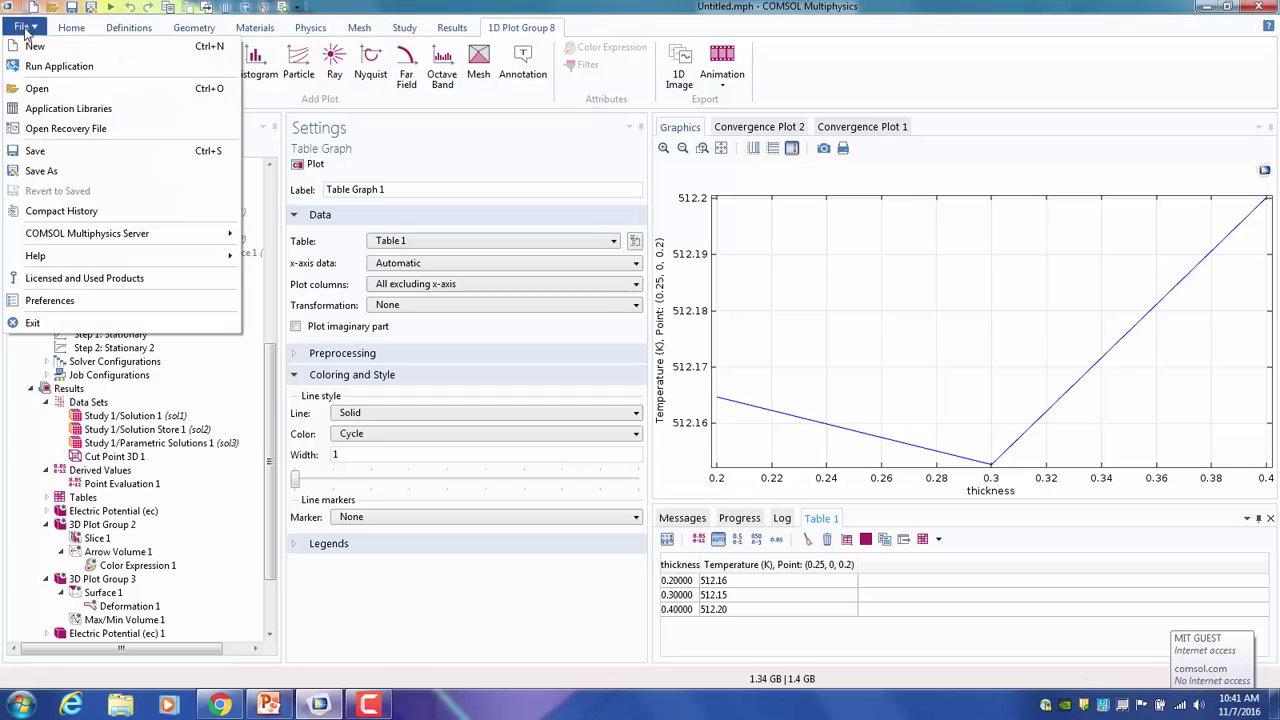
pyautogui.click(44, 111)
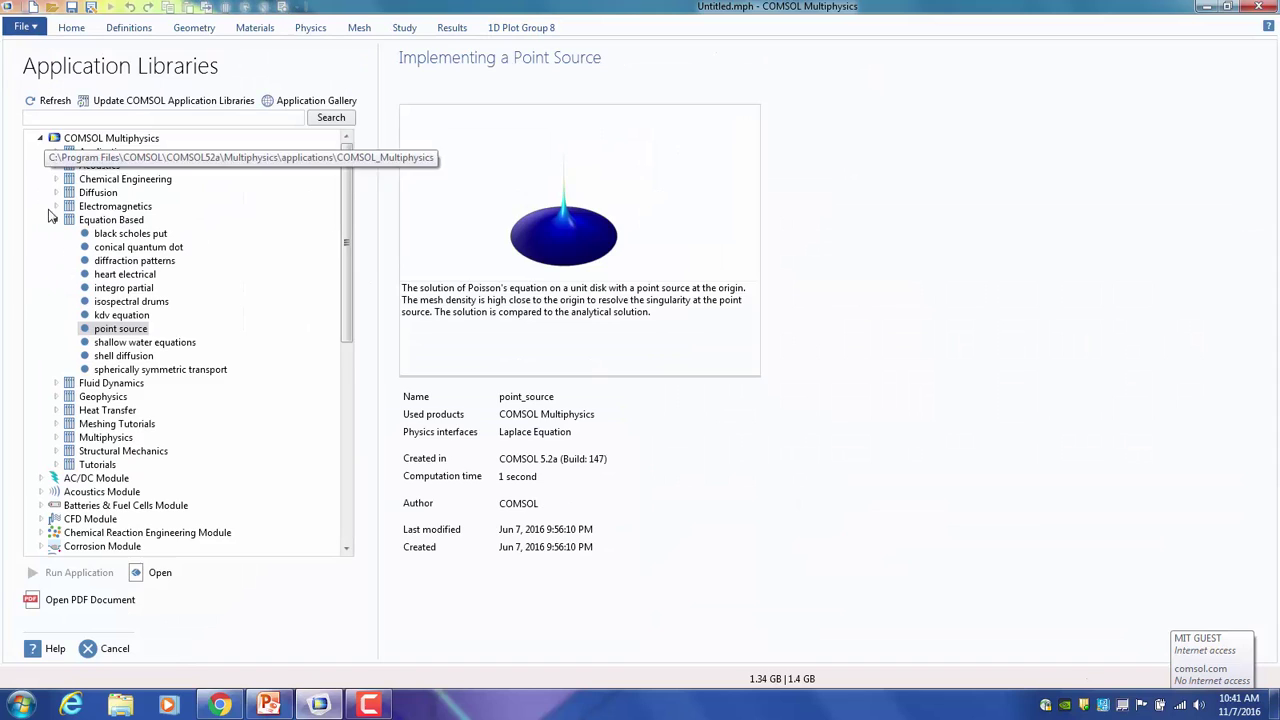
pyautogui.click(56, 220)
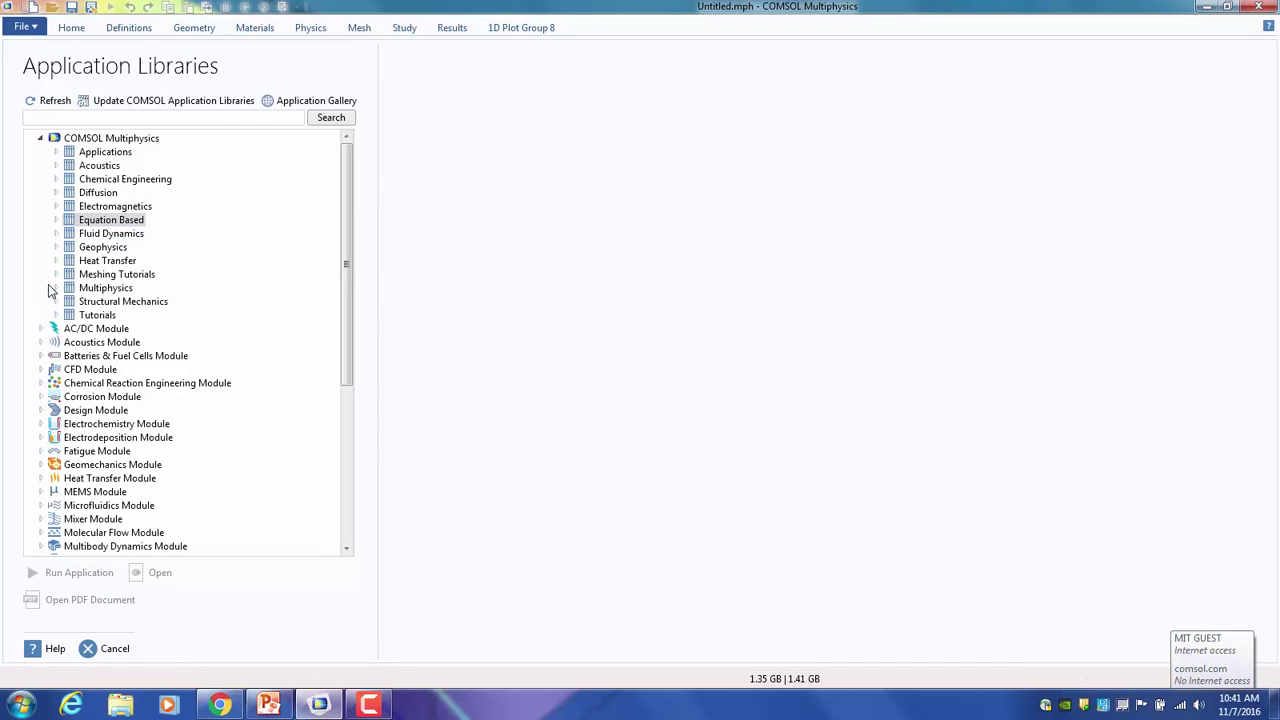
pyautogui.click(27, 31)
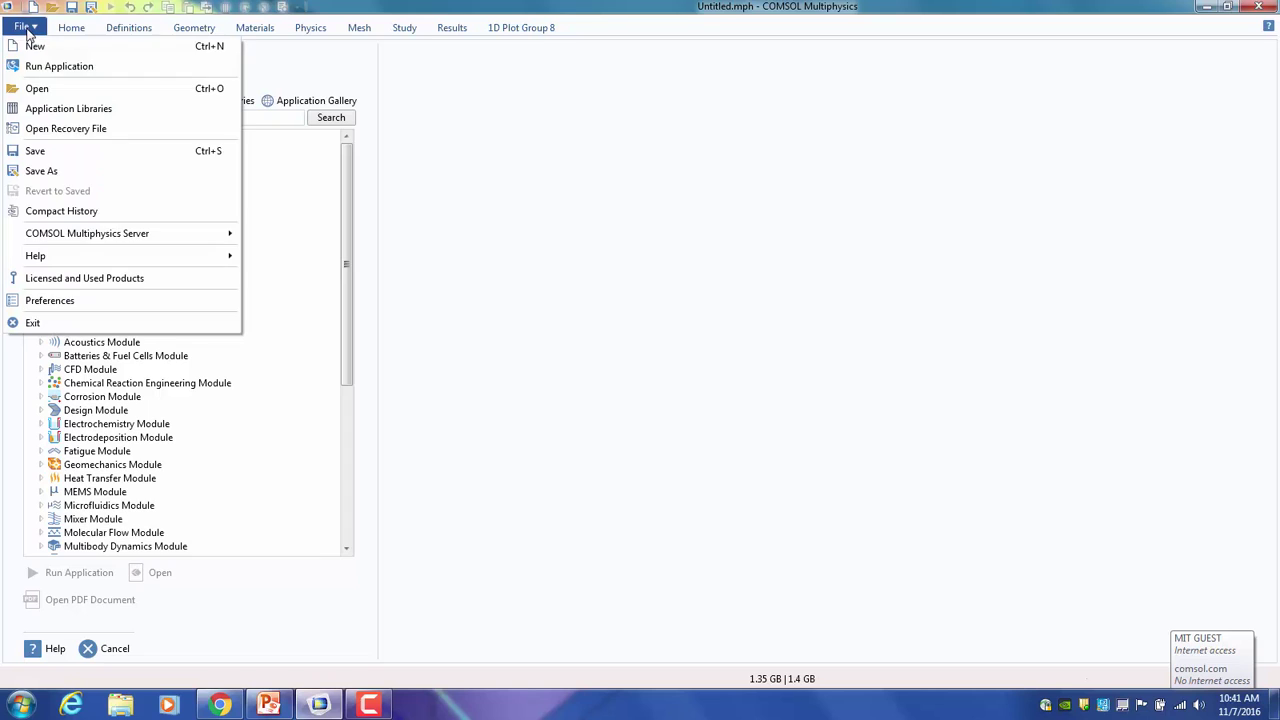
pyautogui.click(266, 194)
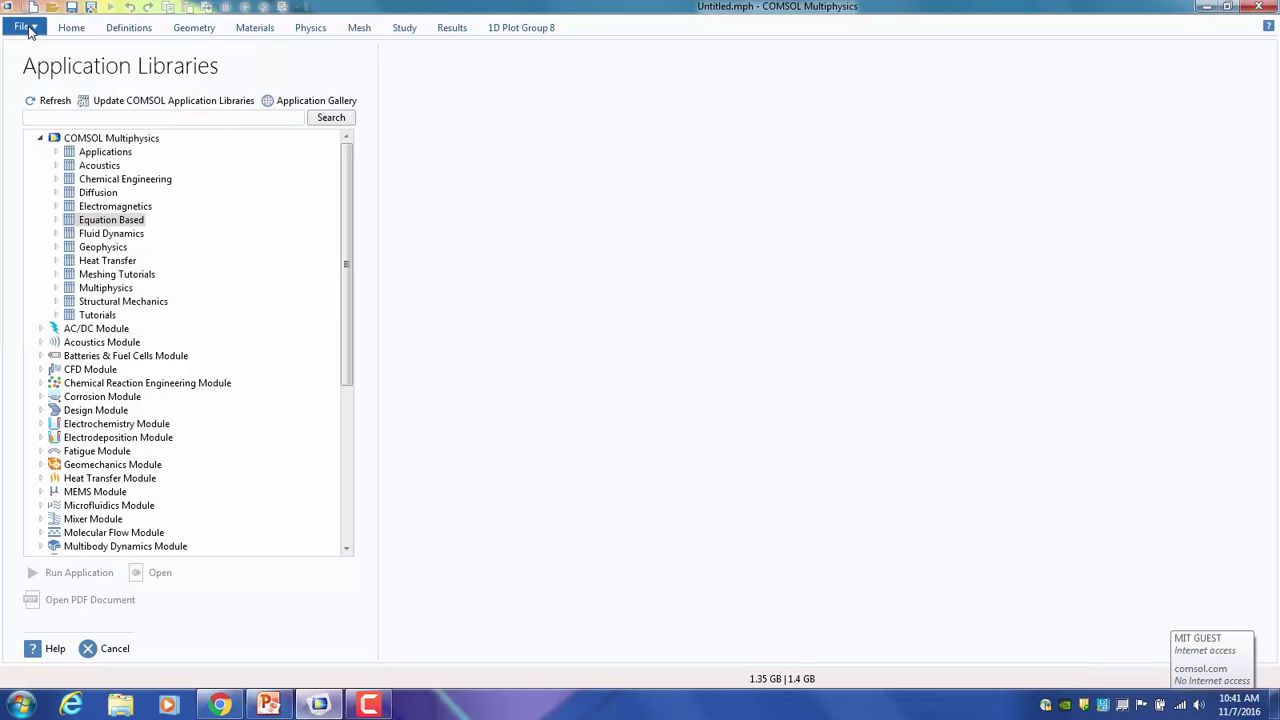
pyautogui.click(29, 32)
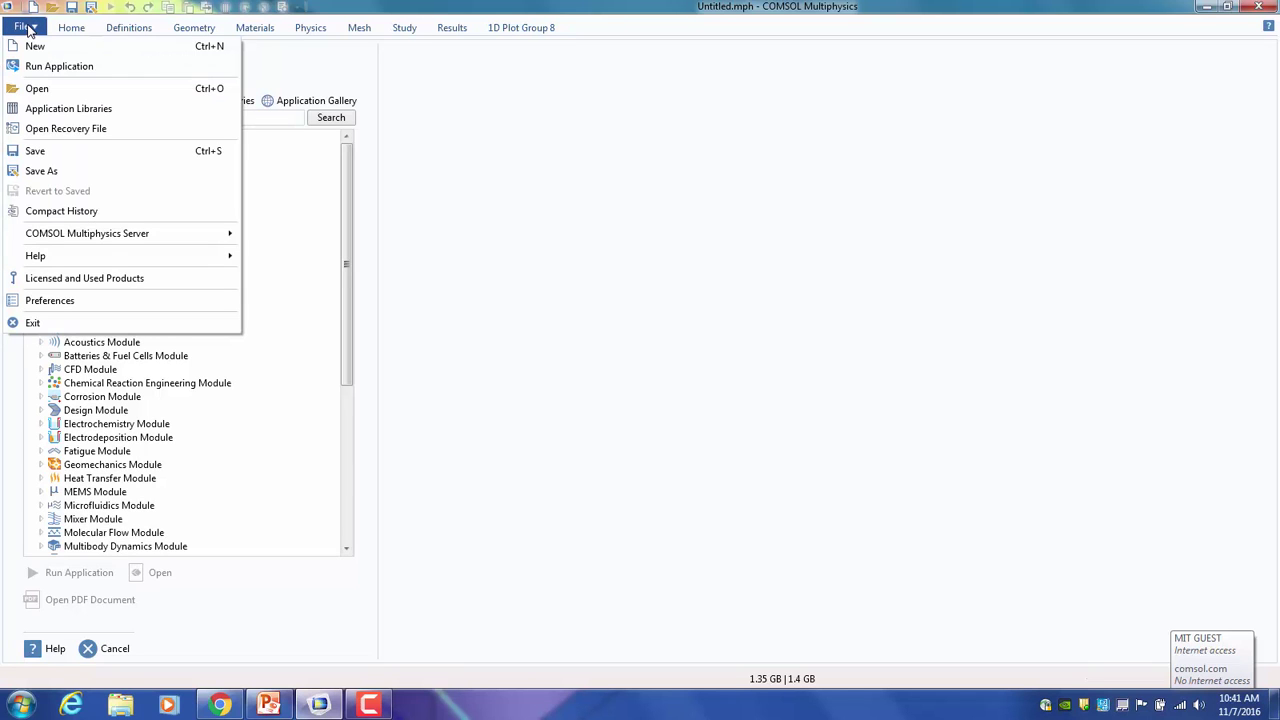
pyautogui.click(43, 110)
# Go to Molecular Flow Module > Benchmarks and open the outgassing pipes PDF documentation
pyautogui.click(41, 138)
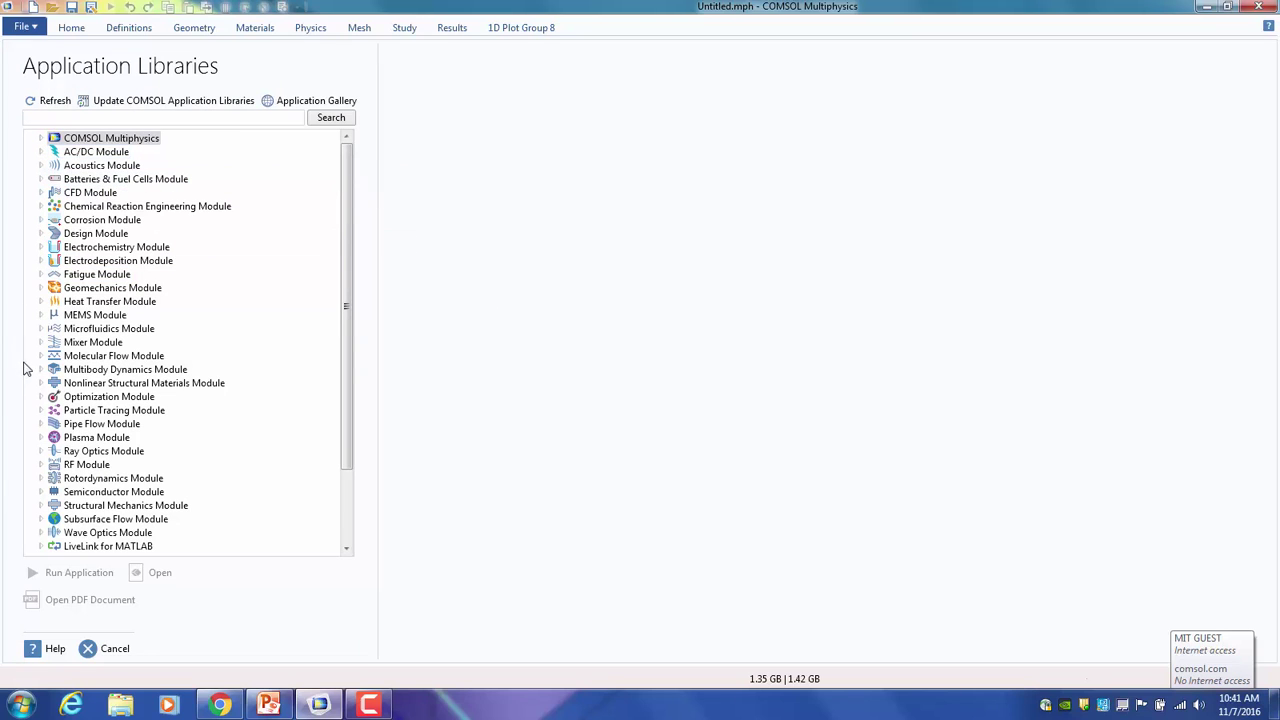
pyautogui.click(41, 356)
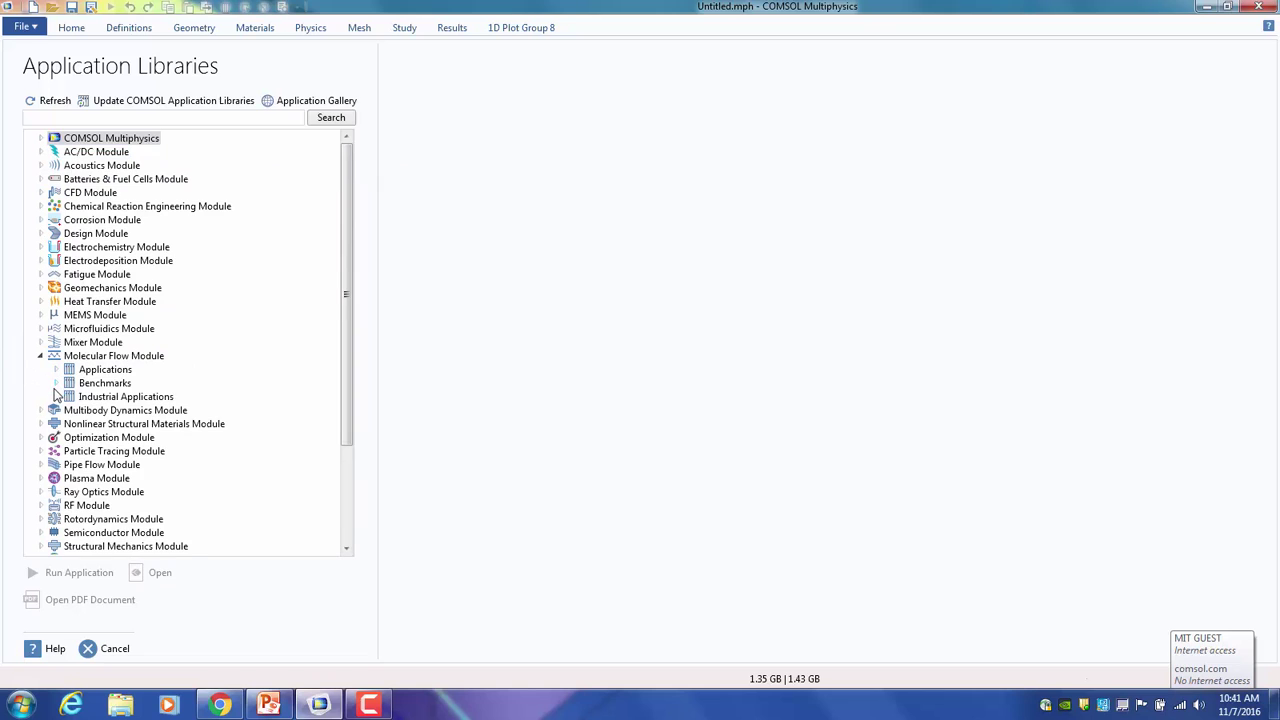
pyautogui.click(56, 384)
pyautogui.click(120, 397)
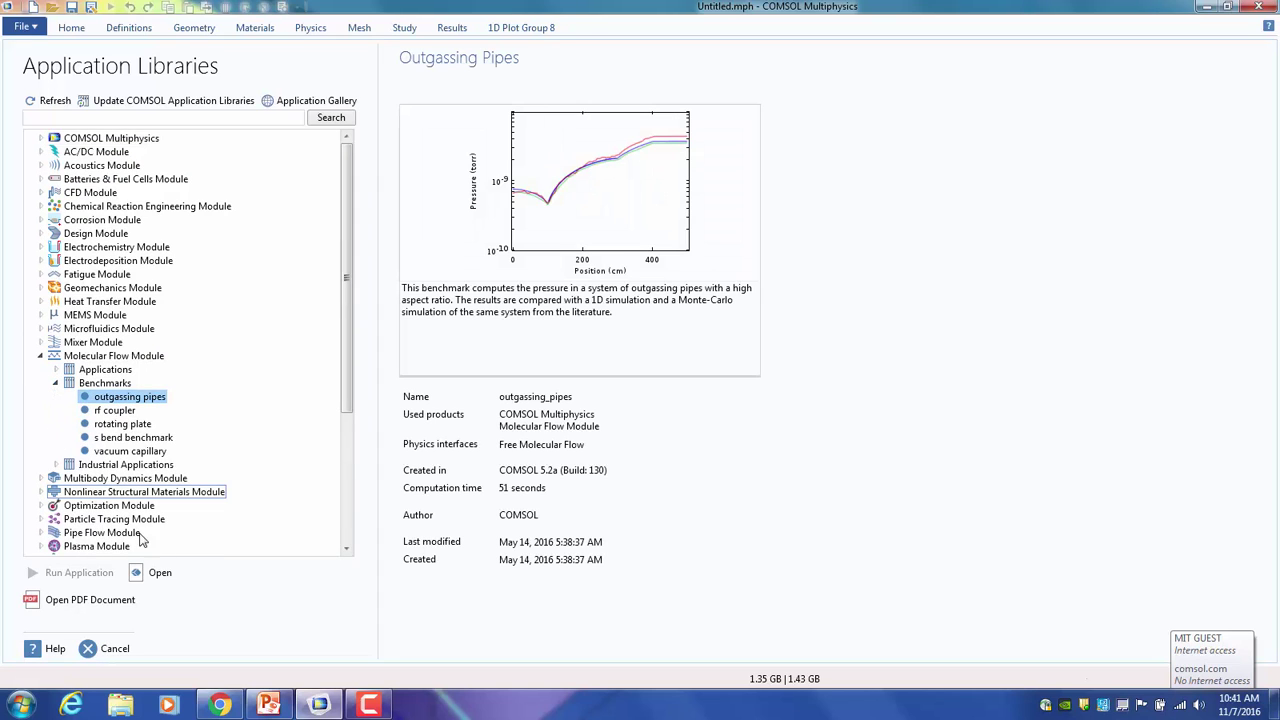
pyautogui.click(90, 599)
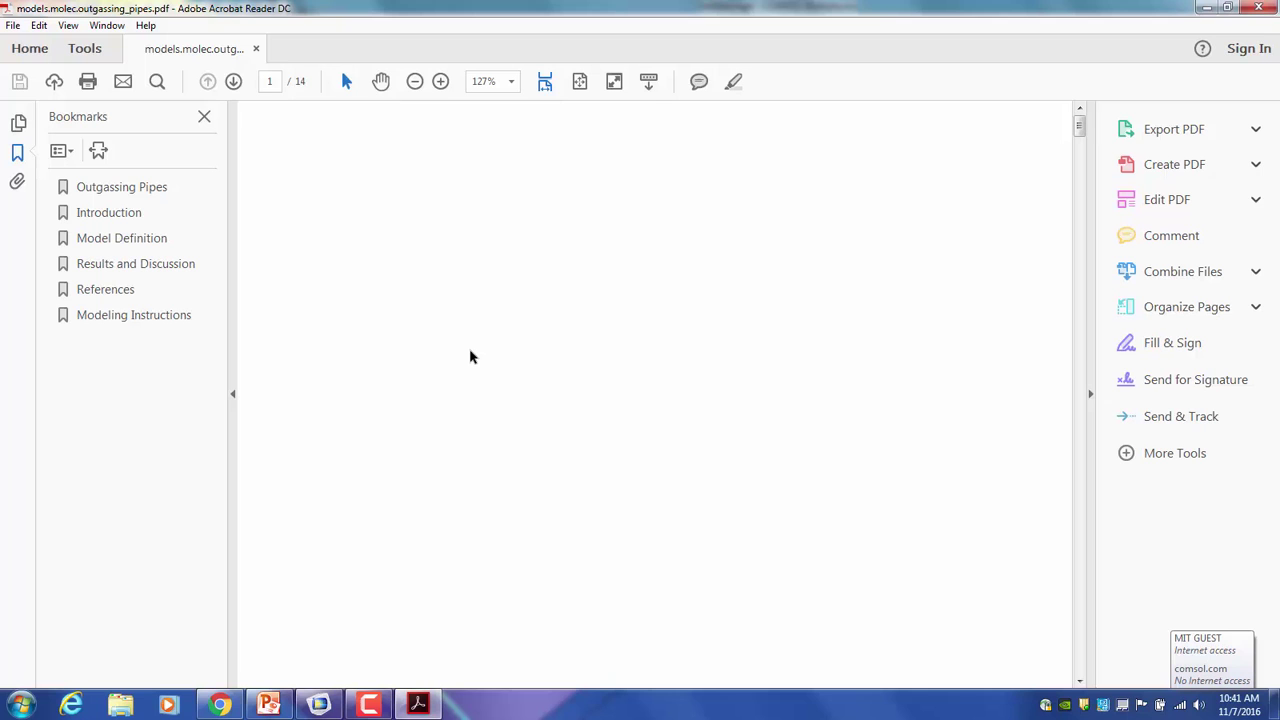
# Scroll the outgassing pipes PDF to Modeling Instructions, dismiss the welcome dialog and close Acrobat
pyautogui.scroll(-10, 480, 349)
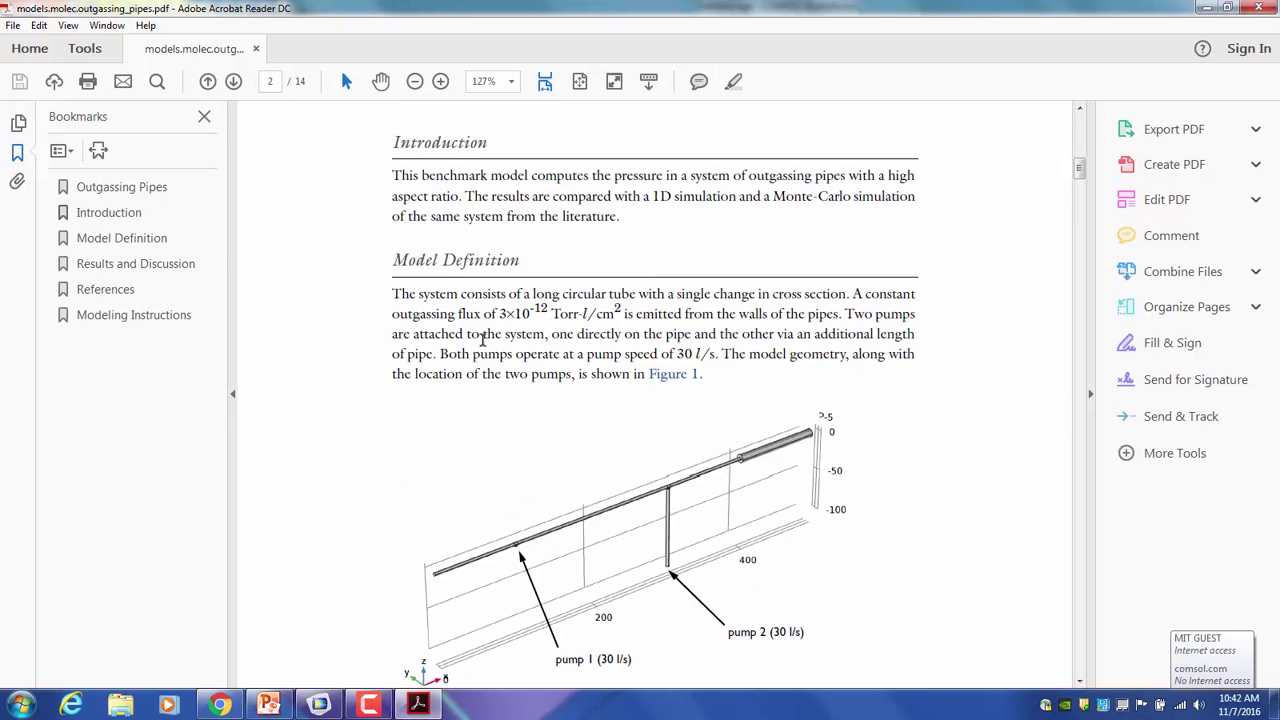
pyautogui.scroll(-20, 480, 346)
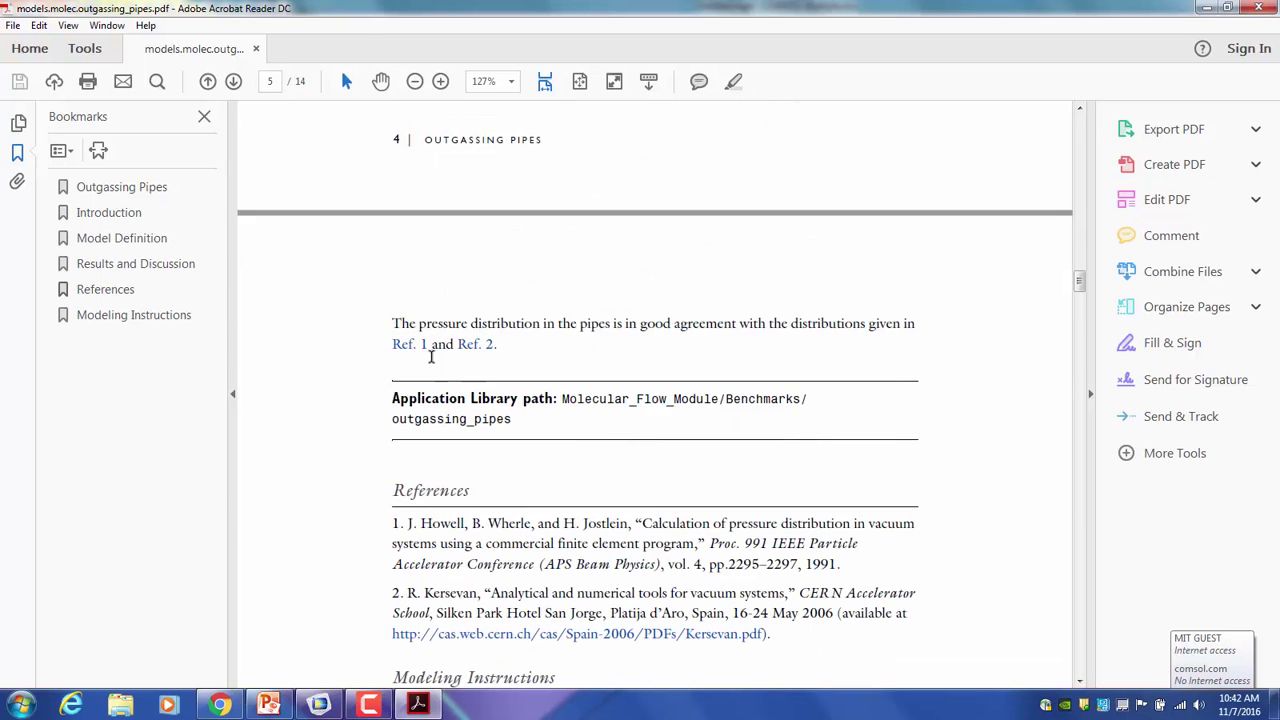
pyautogui.scroll(-1, 431, 357)
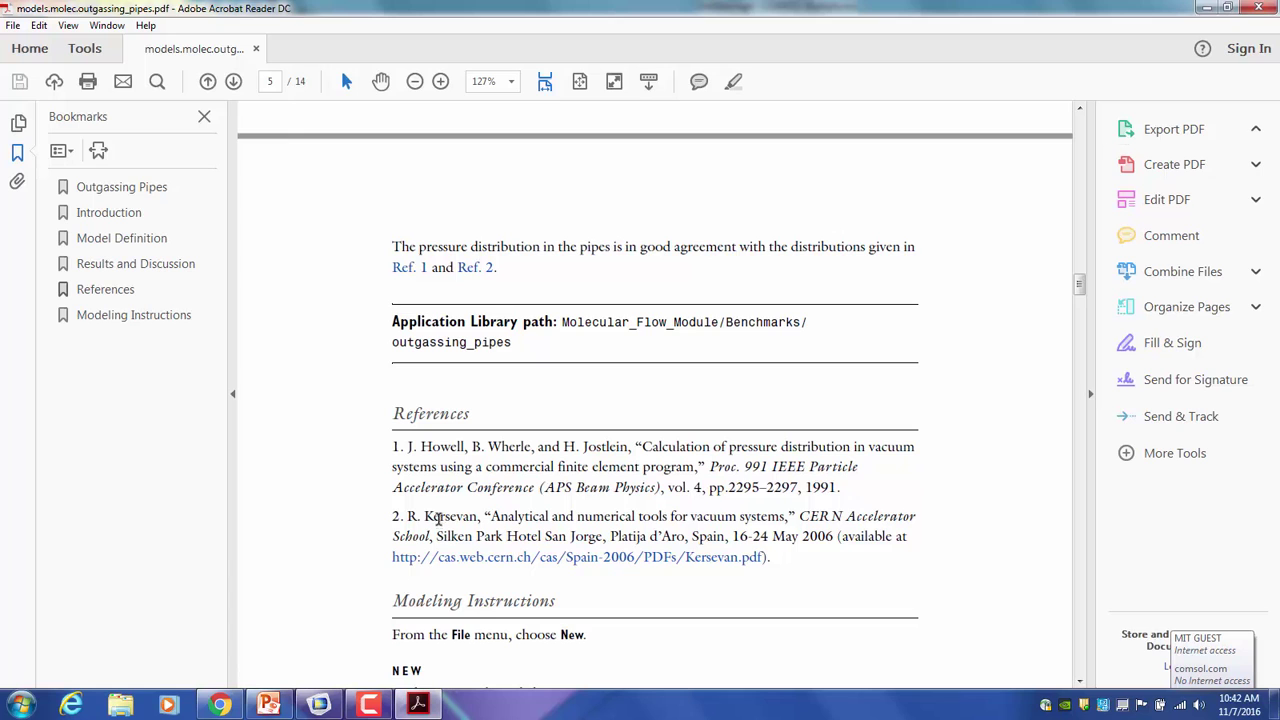
pyautogui.scroll(-2, 642, 506)
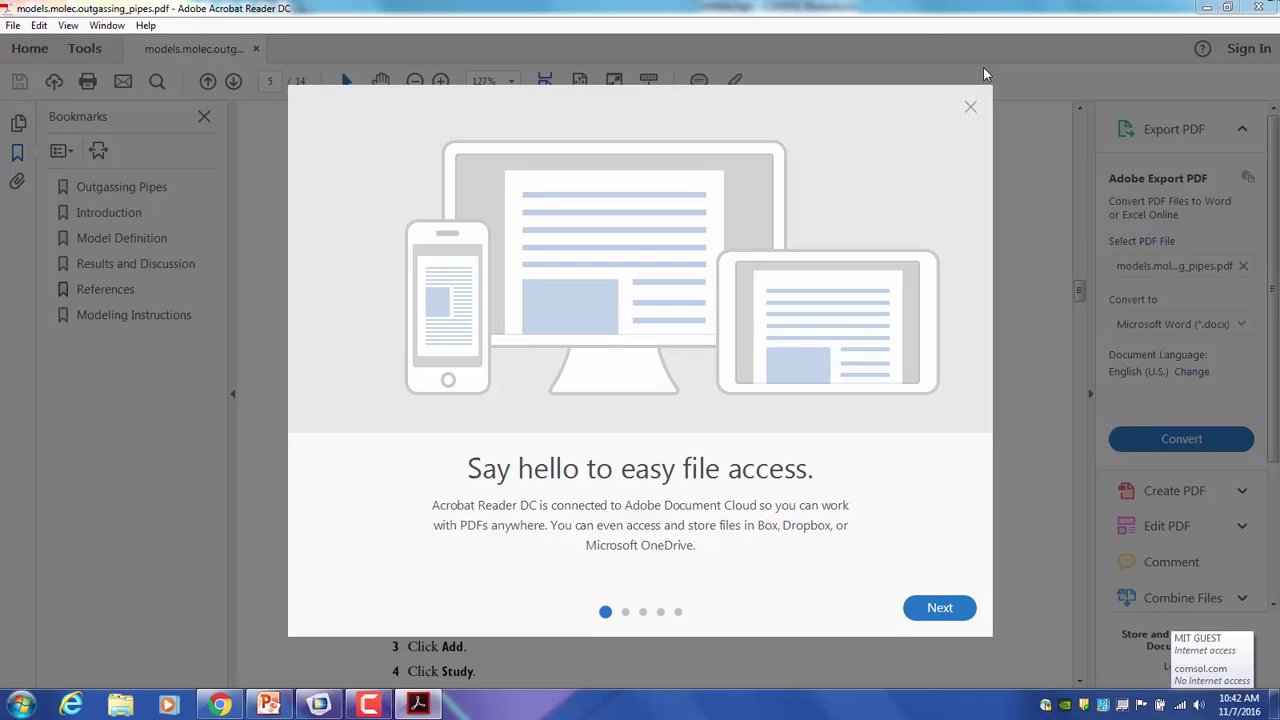
pyautogui.click(970, 108)
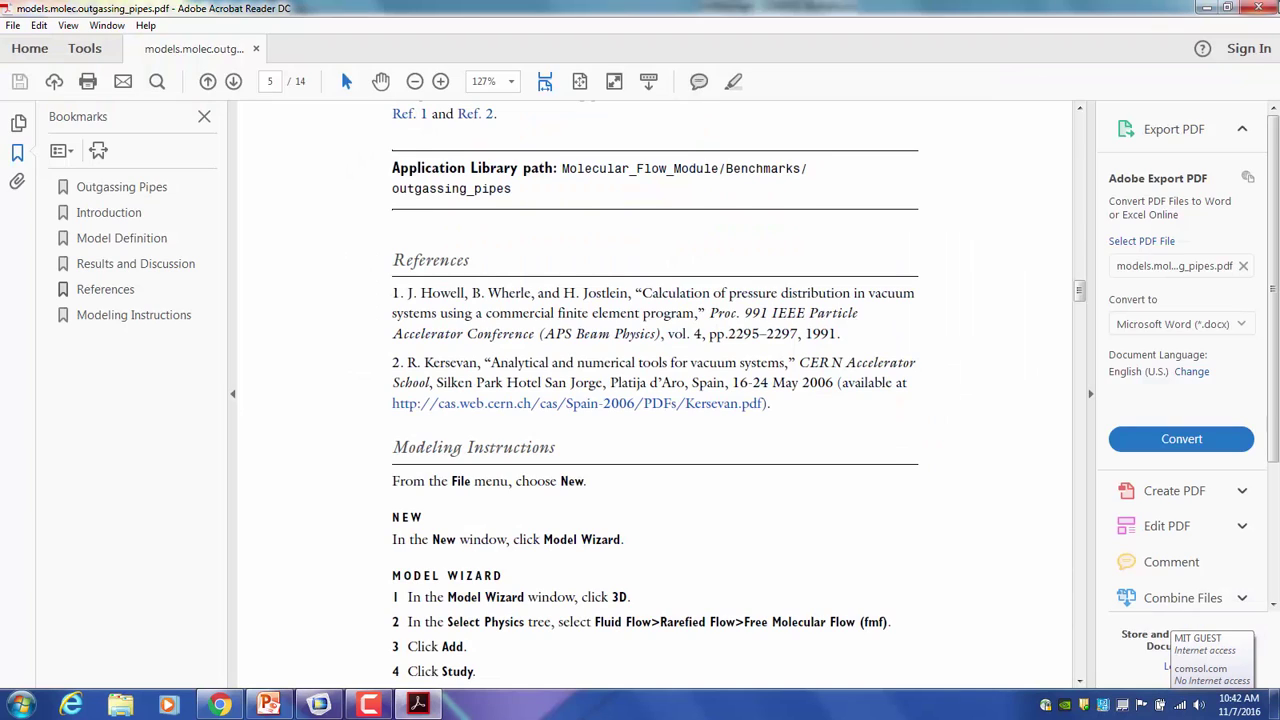
pyautogui.click(1258, 7)
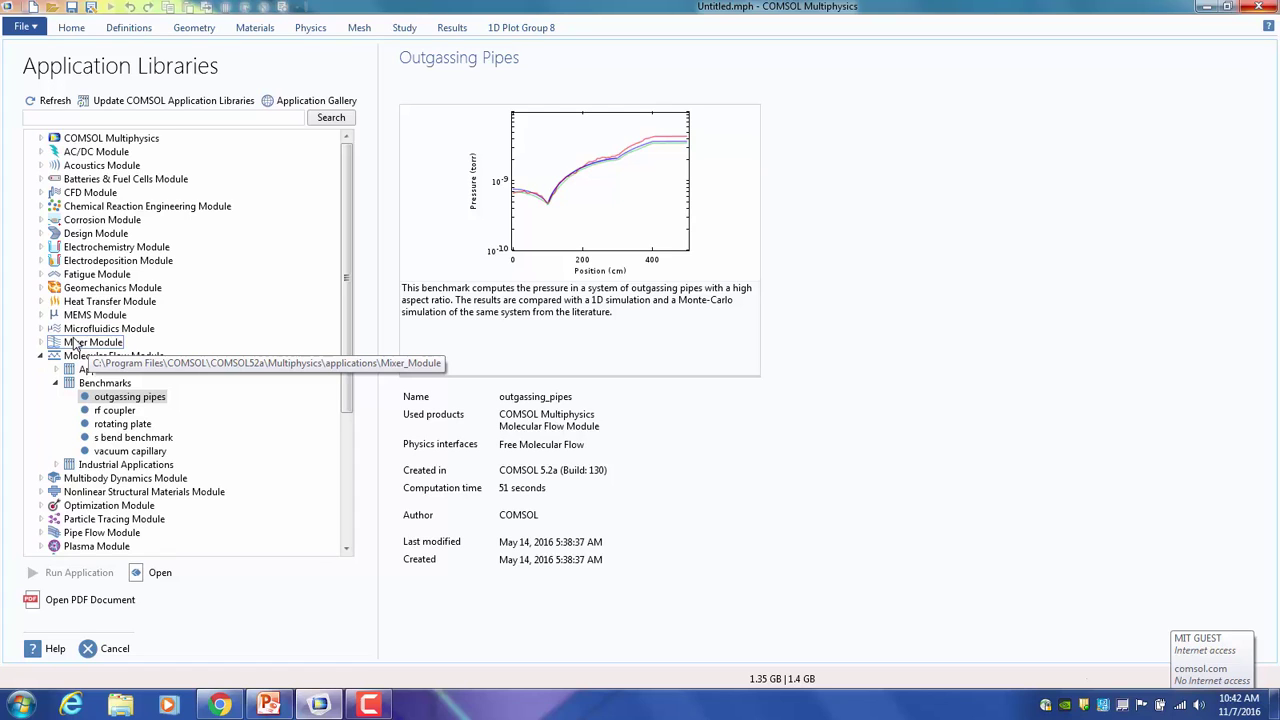
# Collapse Molecular Flow Module and preview the Equation Based models under COMSOL Multiphysics
pyautogui.click(55, 383)
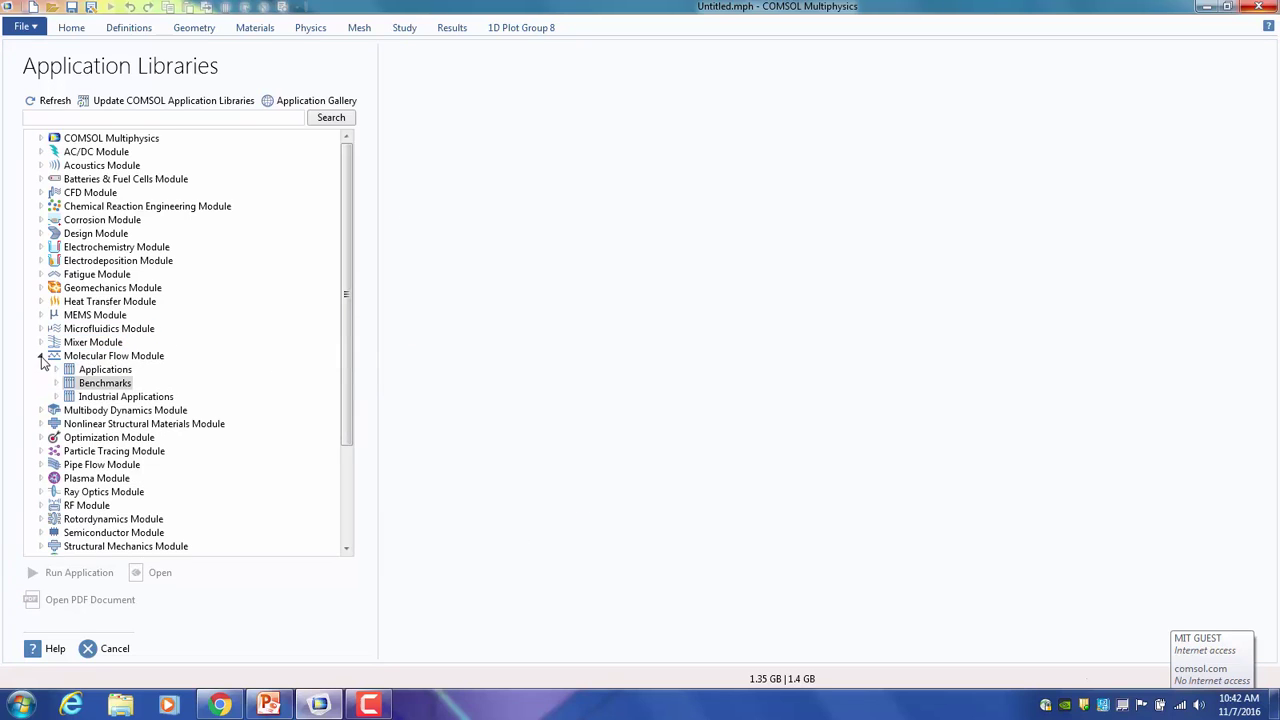
pyautogui.click(40, 356)
pyautogui.click(40, 139)
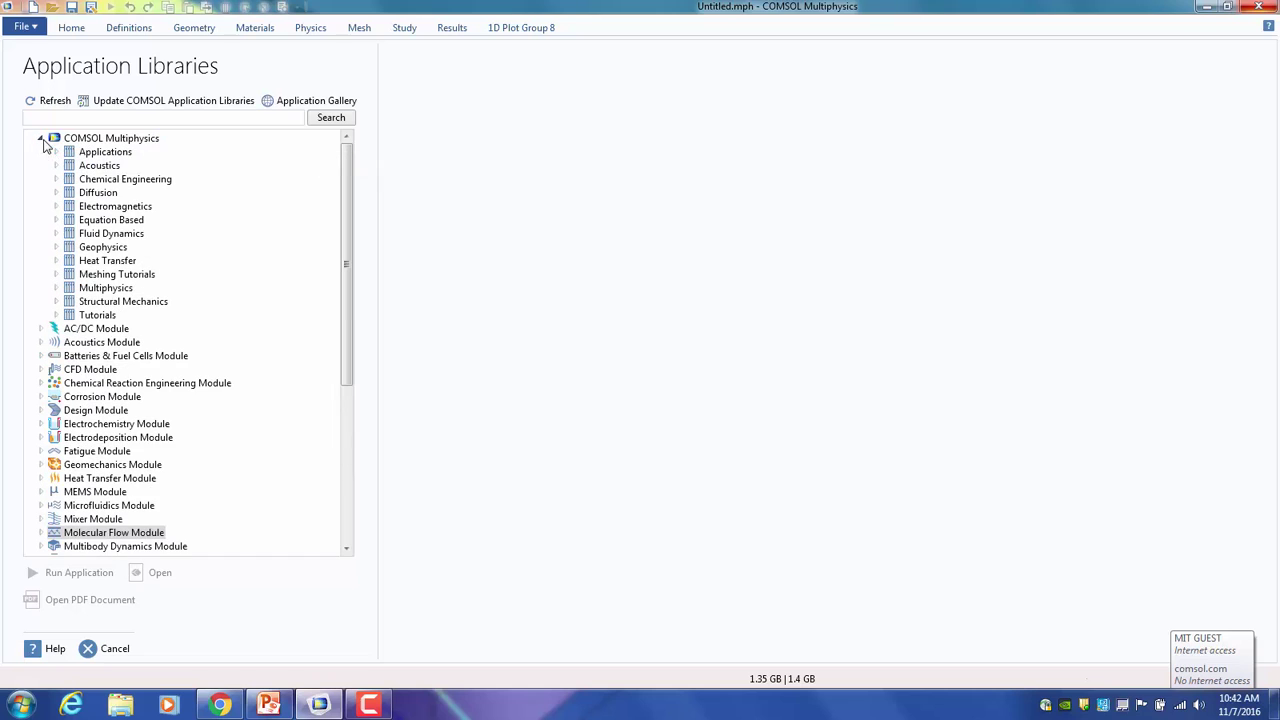
pyautogui.click(115, 206)
pyautogui.click(111, 220)
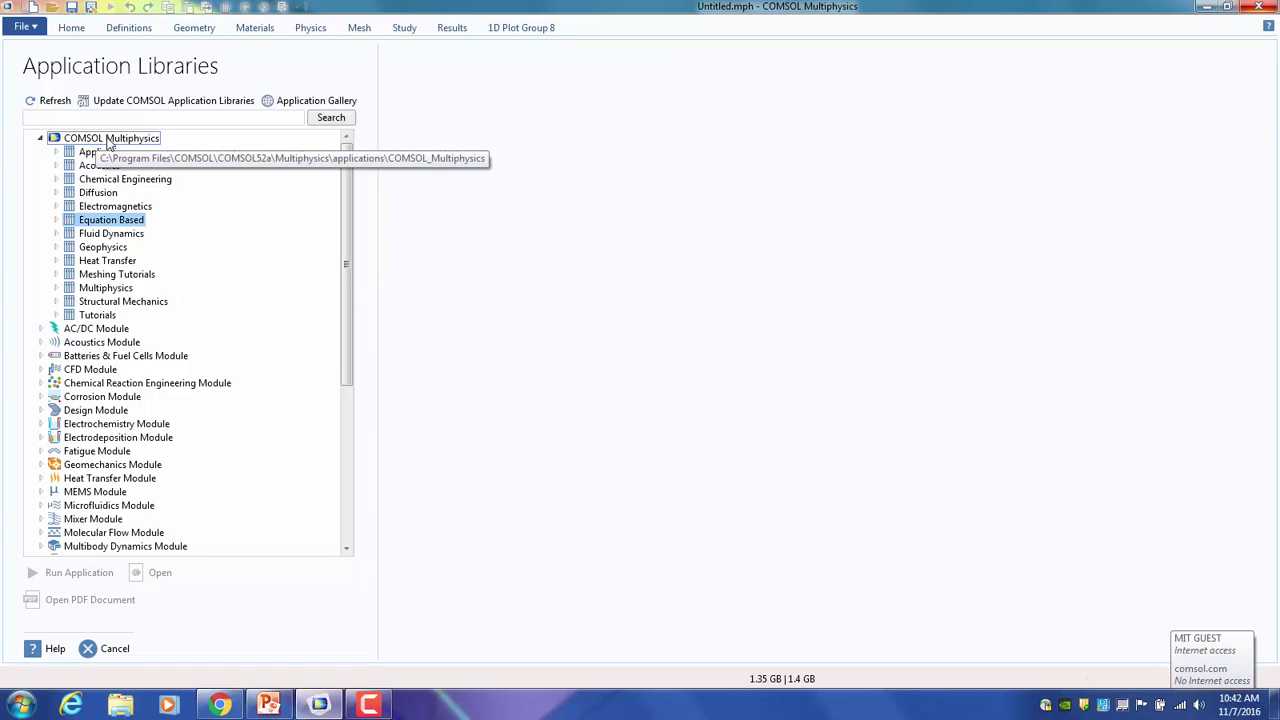
pyautogui.doubleClick(111, 220)
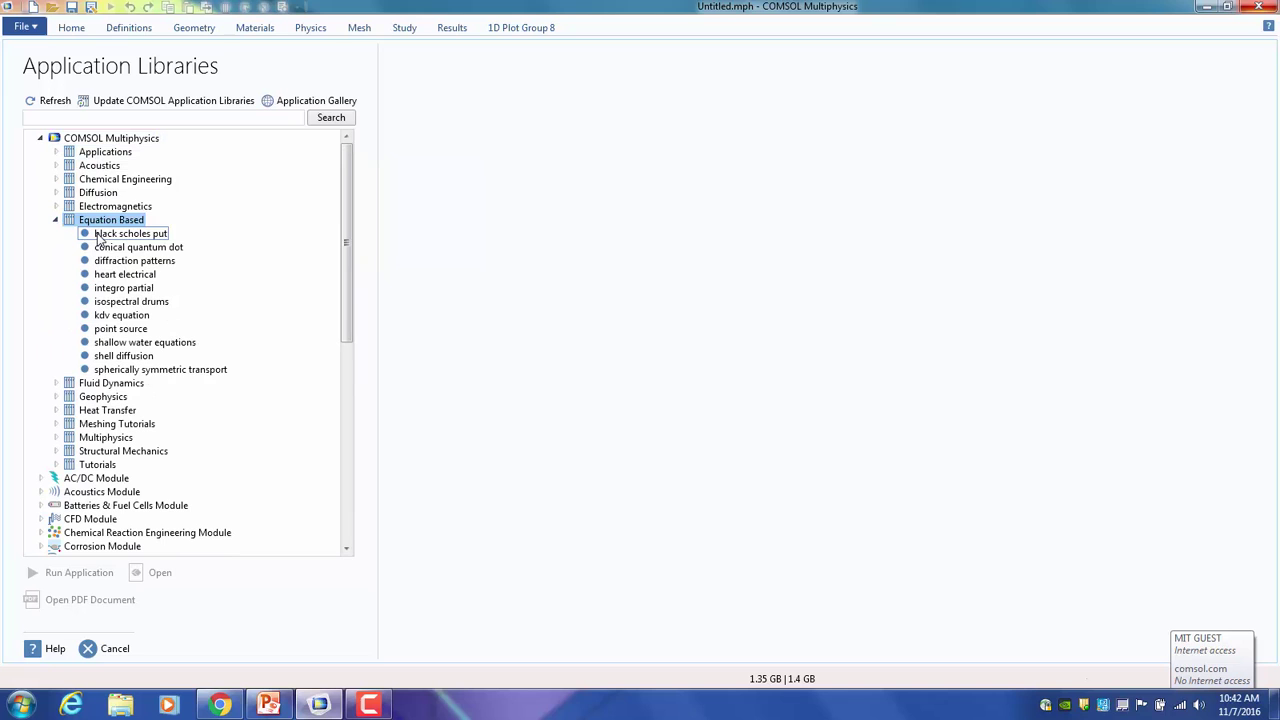
pyautogui.click(105, 234)
pyautogui.press('Down')
pyautogui.press('Down')
pyautogui.press('Down')
pyautogui.press('Down')
pyautogui.press('Down')
pyautogui.press('Down')
pyautogui.press('Down')
pyautogui.press('Down')
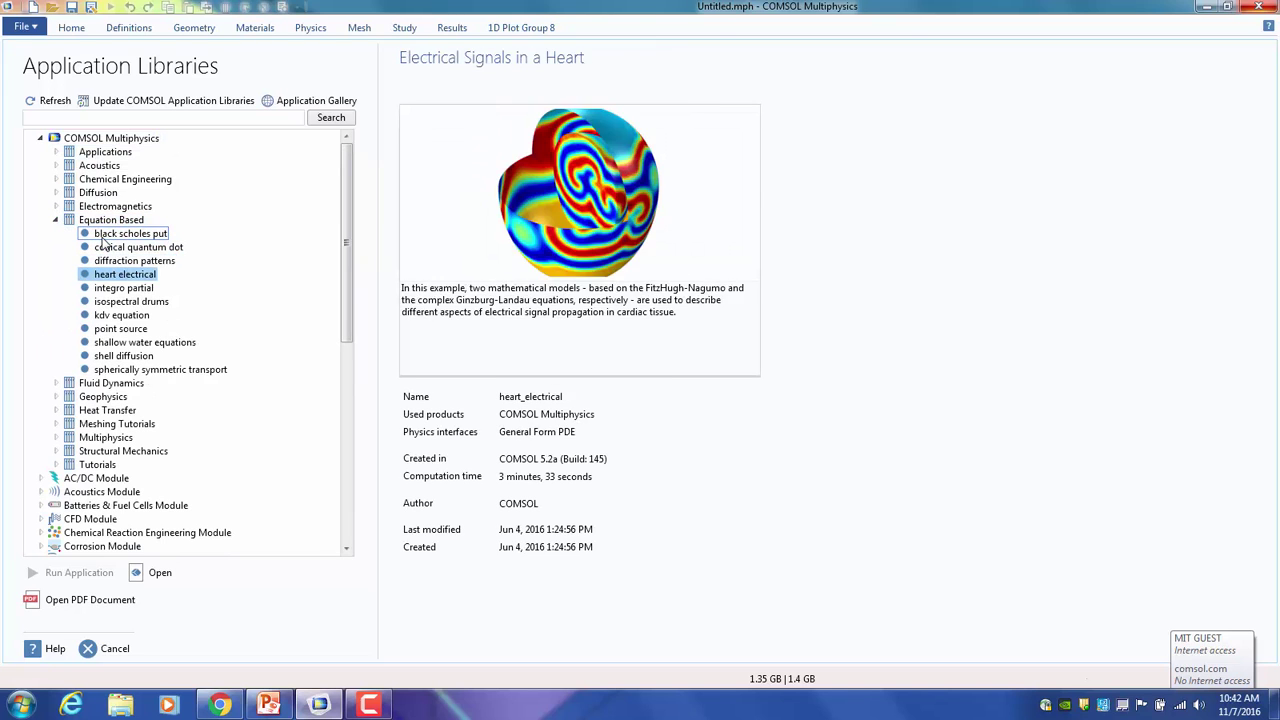
pyautogui.press('Up')
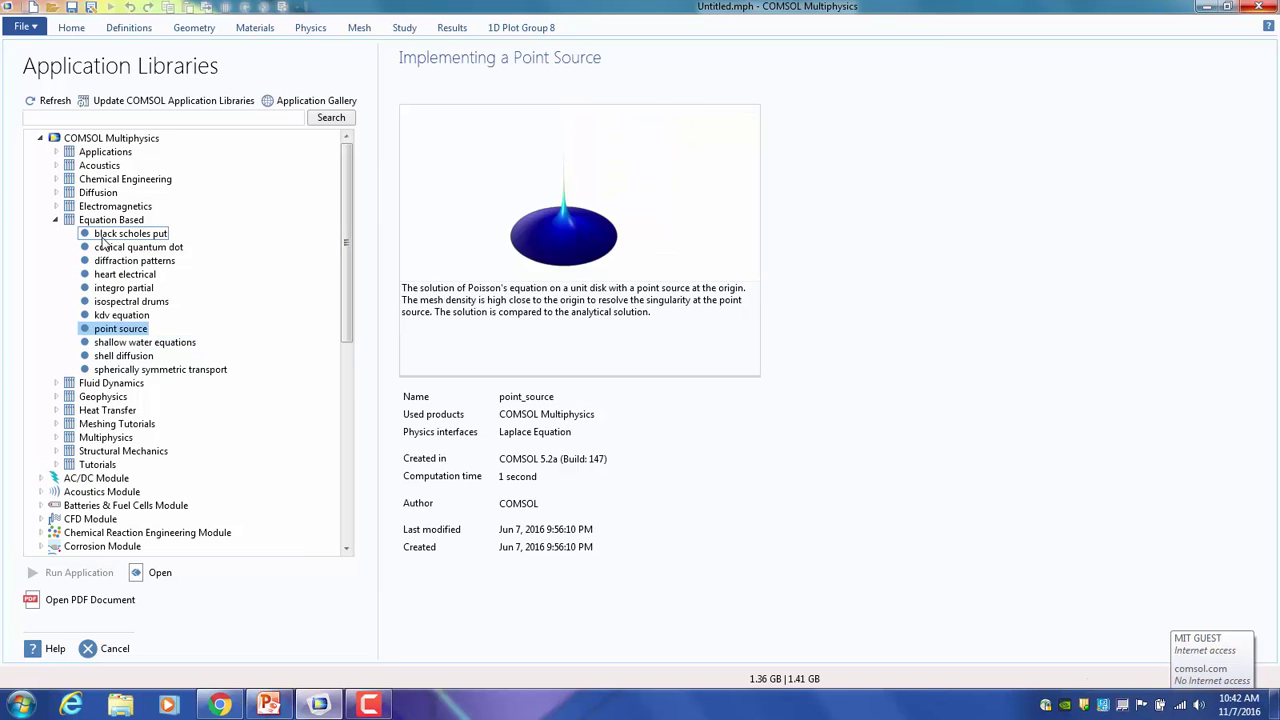
pyautogui.press('Down')
pyautogui.press('Down')
pyautogui.press('Down')
pyautogui.press('Up')
pyautogui.press('Up')
pyautogui.press('Up')
pyautogui.press('Up')
pyautogui.press('Up')
pyautogui.press('Up')
pyautogui.press('Up')
pyautogui.press('Up')
pyautogui.press('Up')
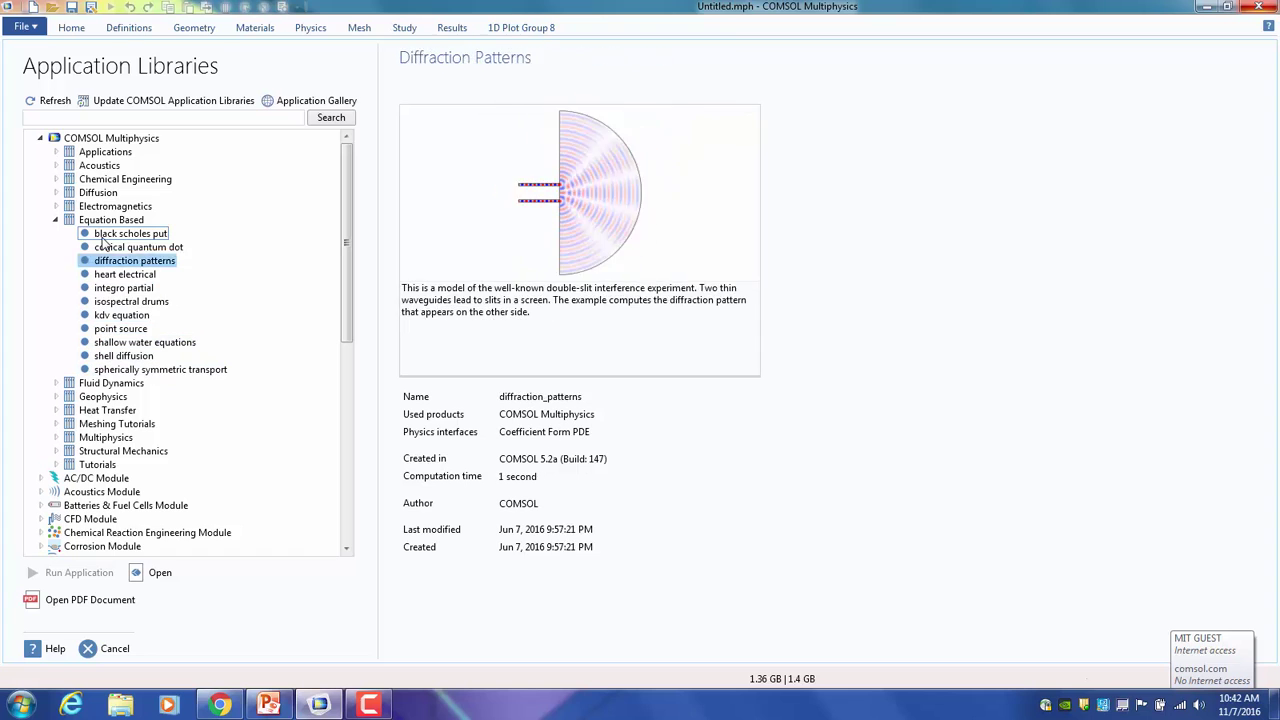
# Select the busbar model in the Multiphysics folder and open it
pyautogui.click(57, 221)
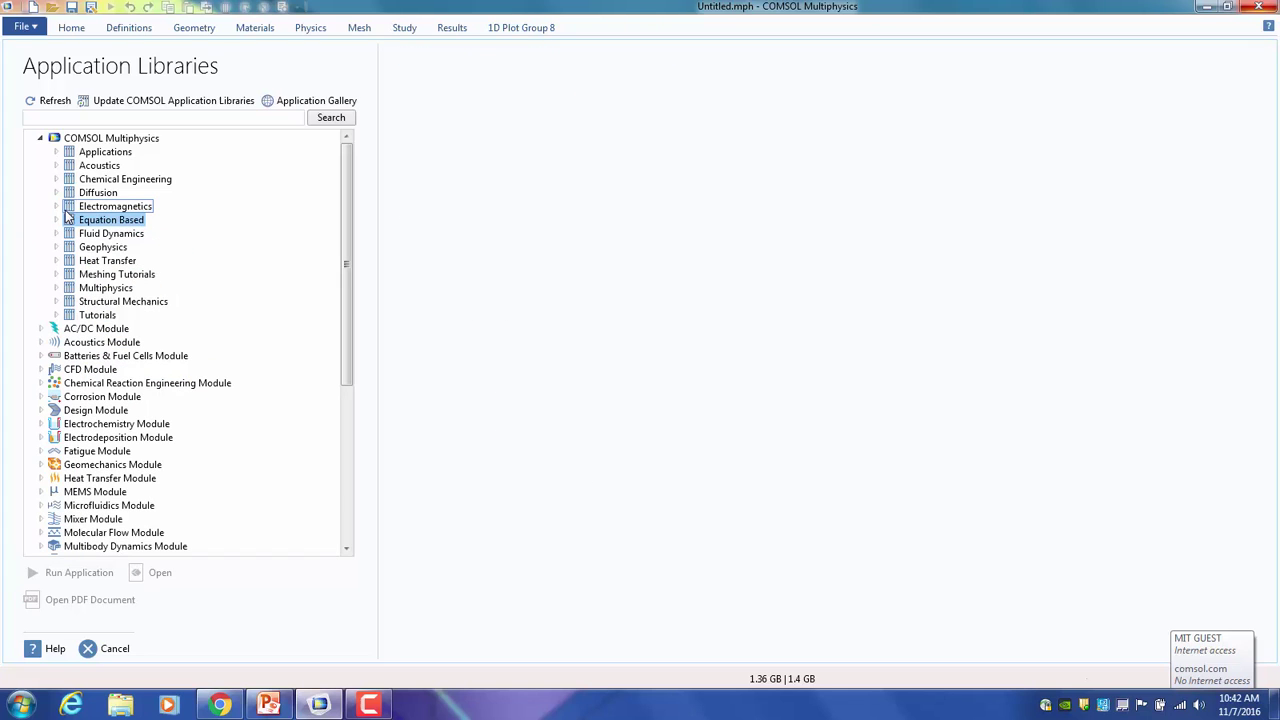
pyautogui.click(56, 288)
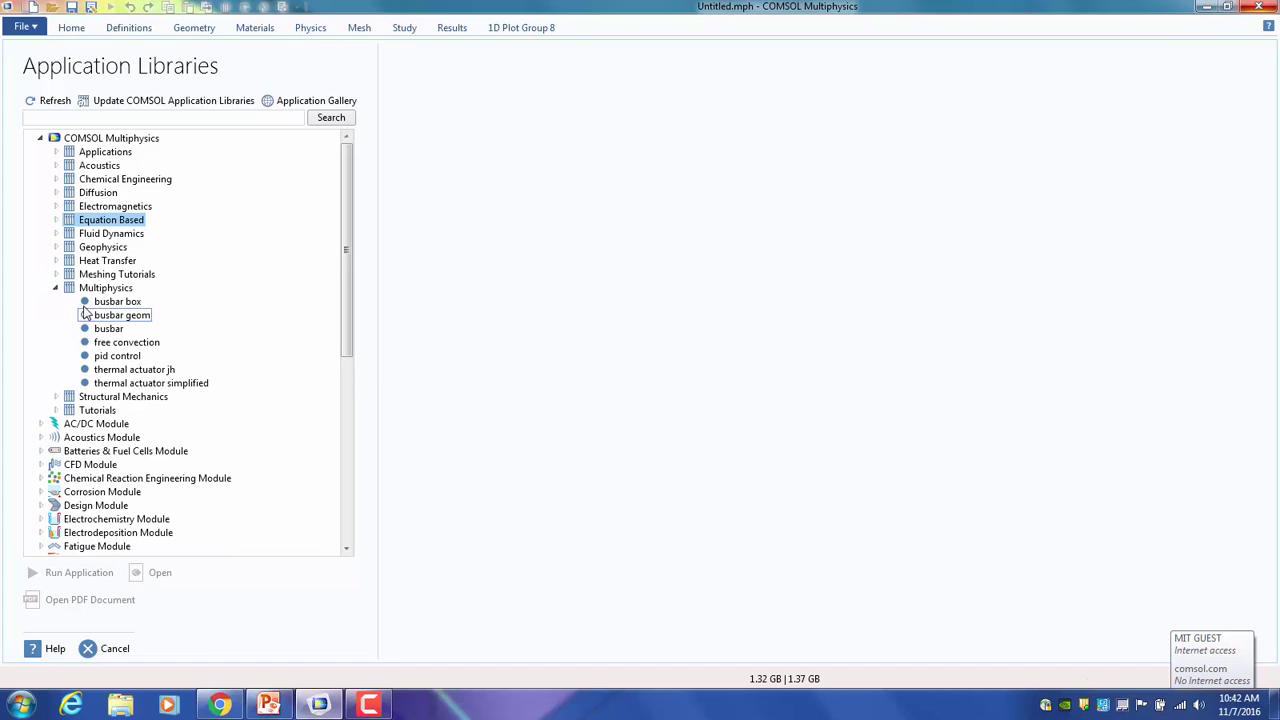
pyautogui.click(107, 328)
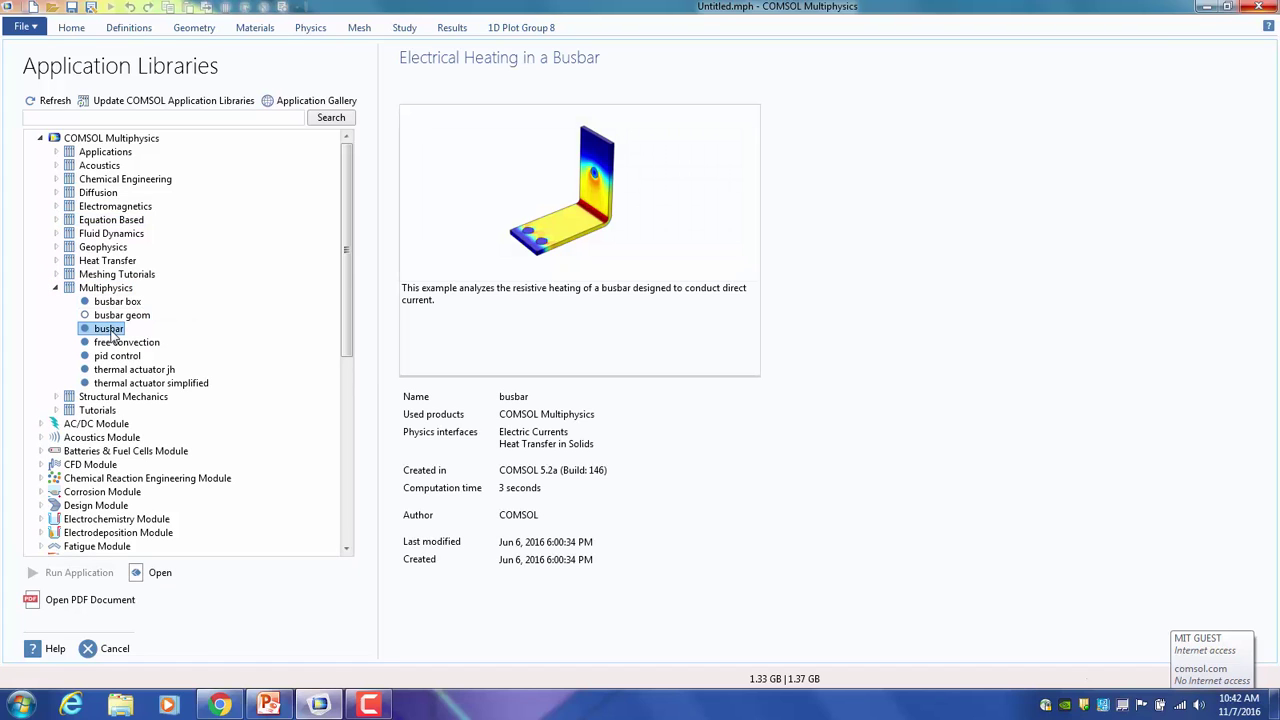
pyautogui.click(138, 575)
# Discard Untitled changes, expand Component 1 and Electric Currents, and show the global Parameters (L, rad_1, tbb, wbb, mh, htc, Vtot)
pyautogui.click(678, 411)
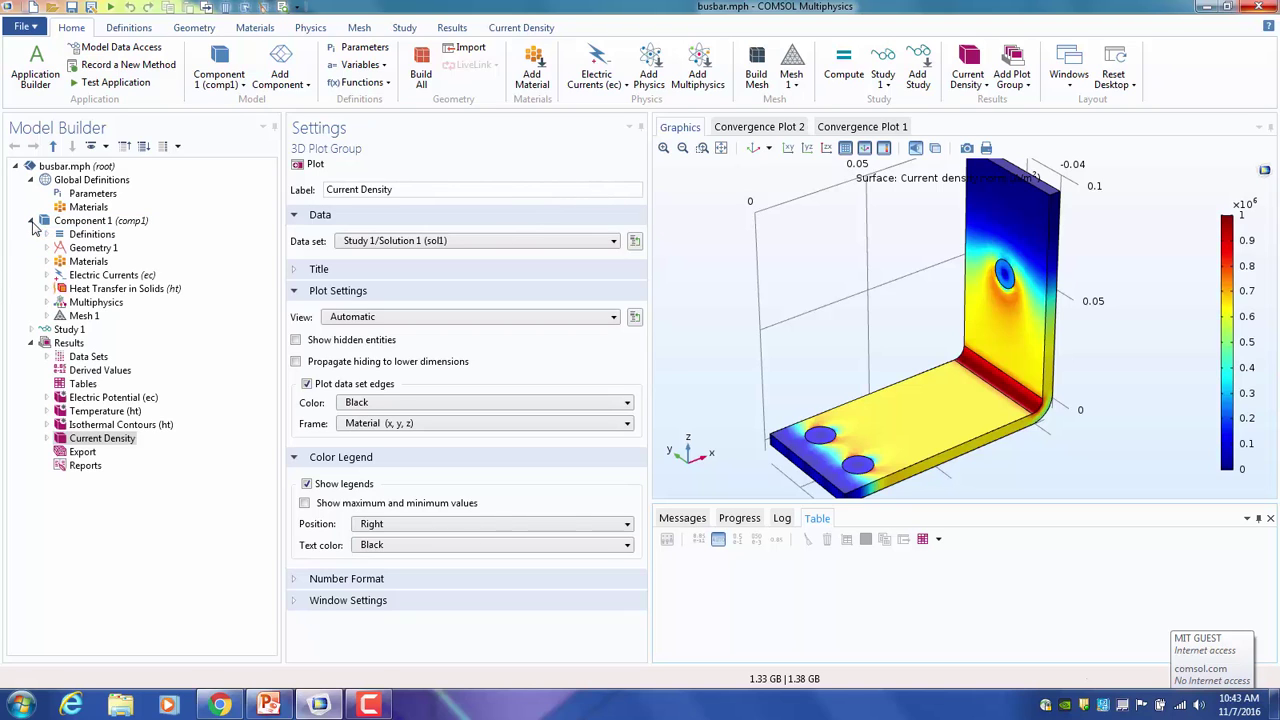
pyautogui.click(31, 220)
pyautogui.click(45, 275)
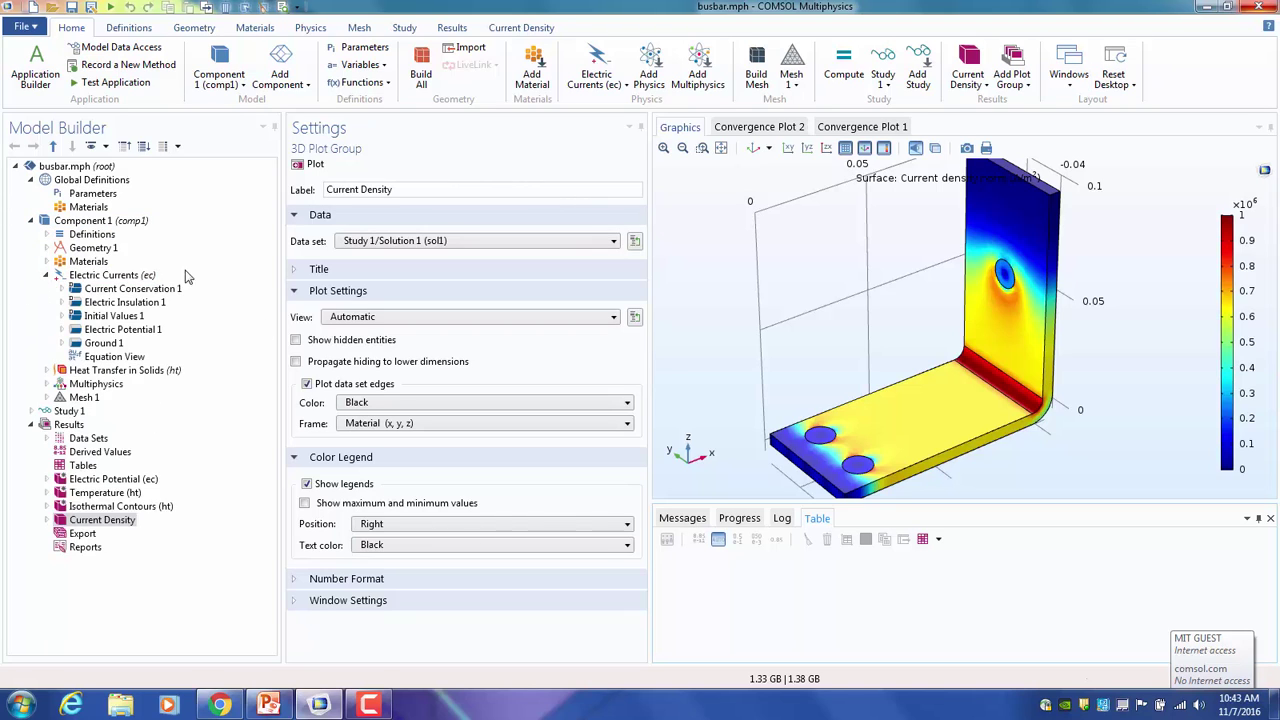
pyautogui.click(92, 193)
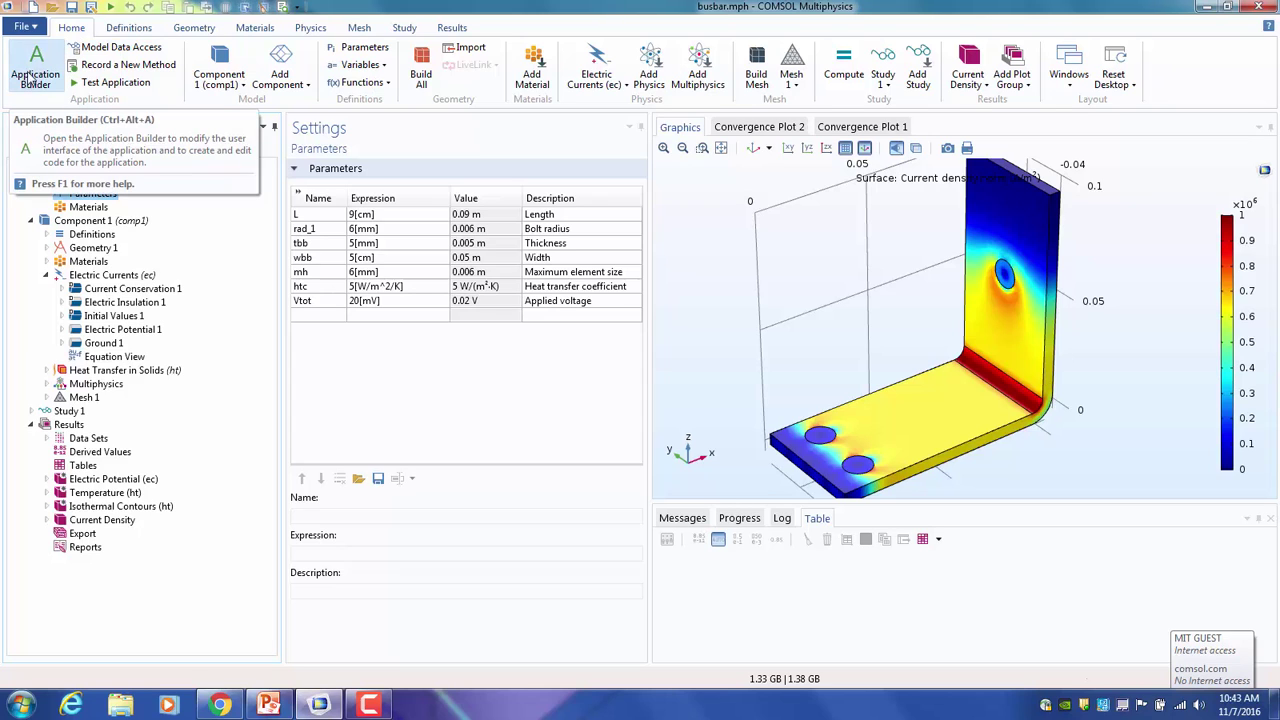
# Switch busbar.mph into the Application Builder from the Home ribbon
pyautogui.click(33, 76)
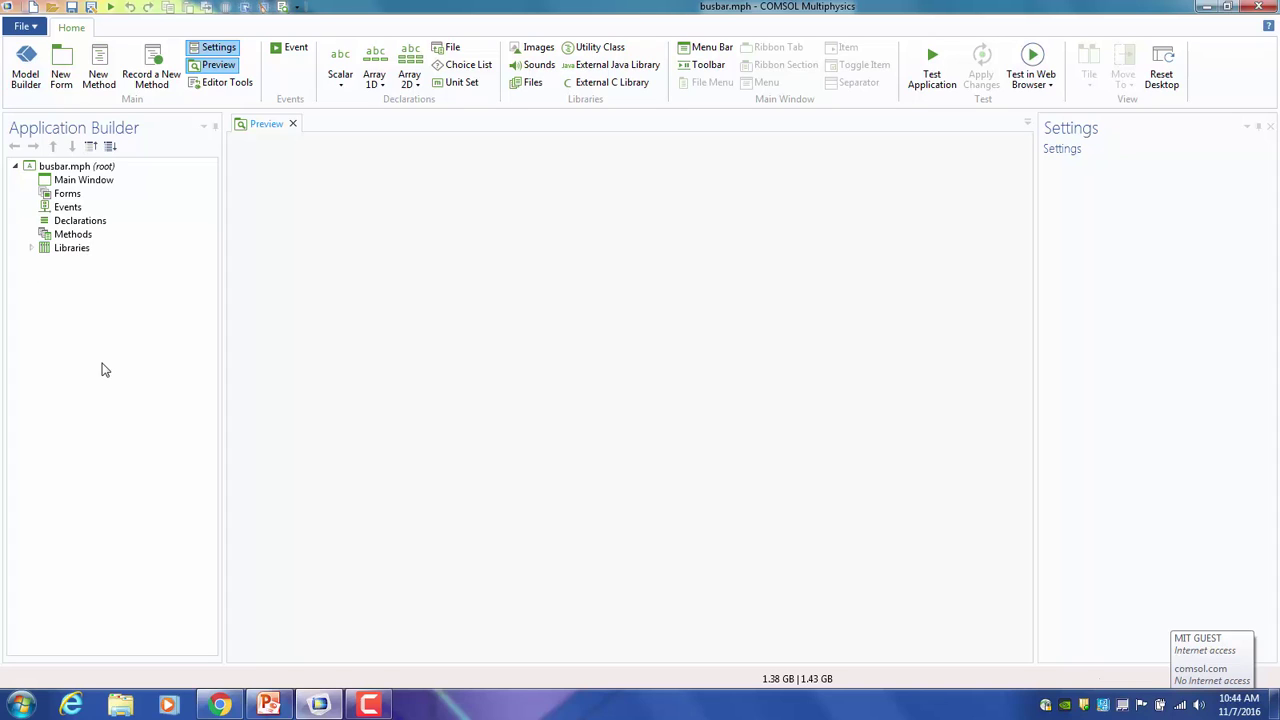
# Start a new form with Length, Width, Thickness and Applied voltage as inputs
pyautogui.click(61, 74)
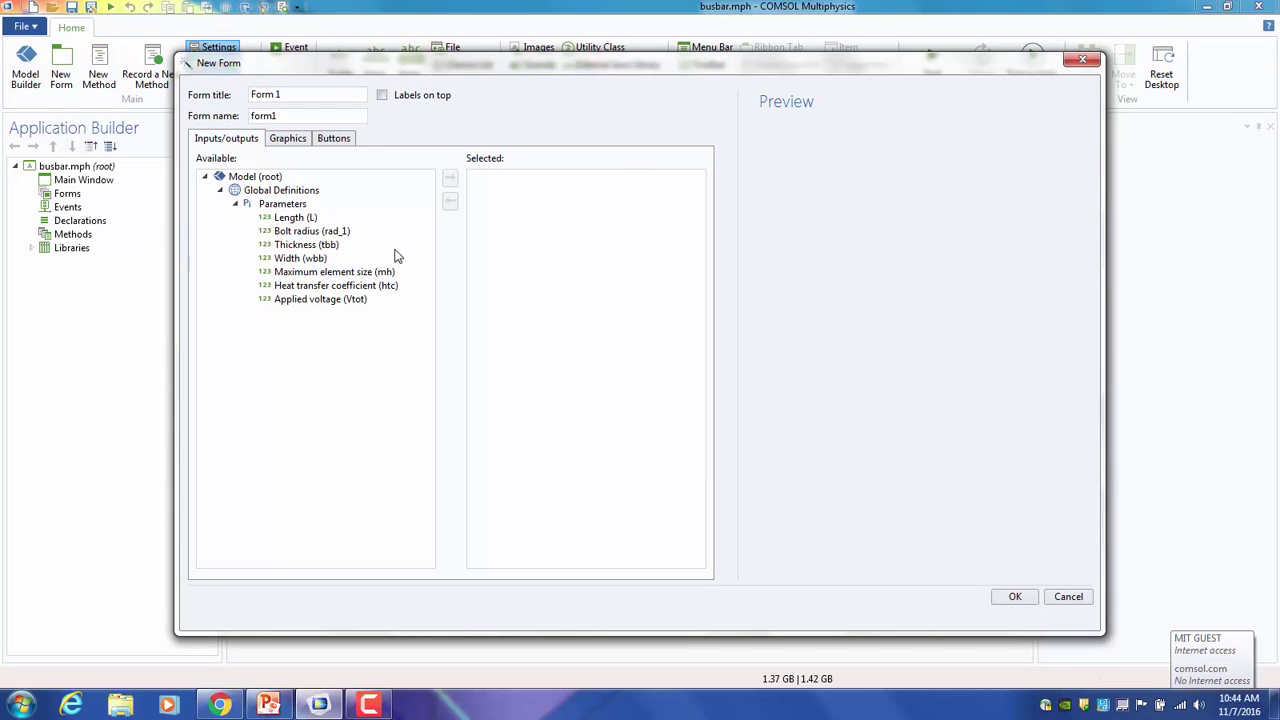
pyautogui.click(296, 218)
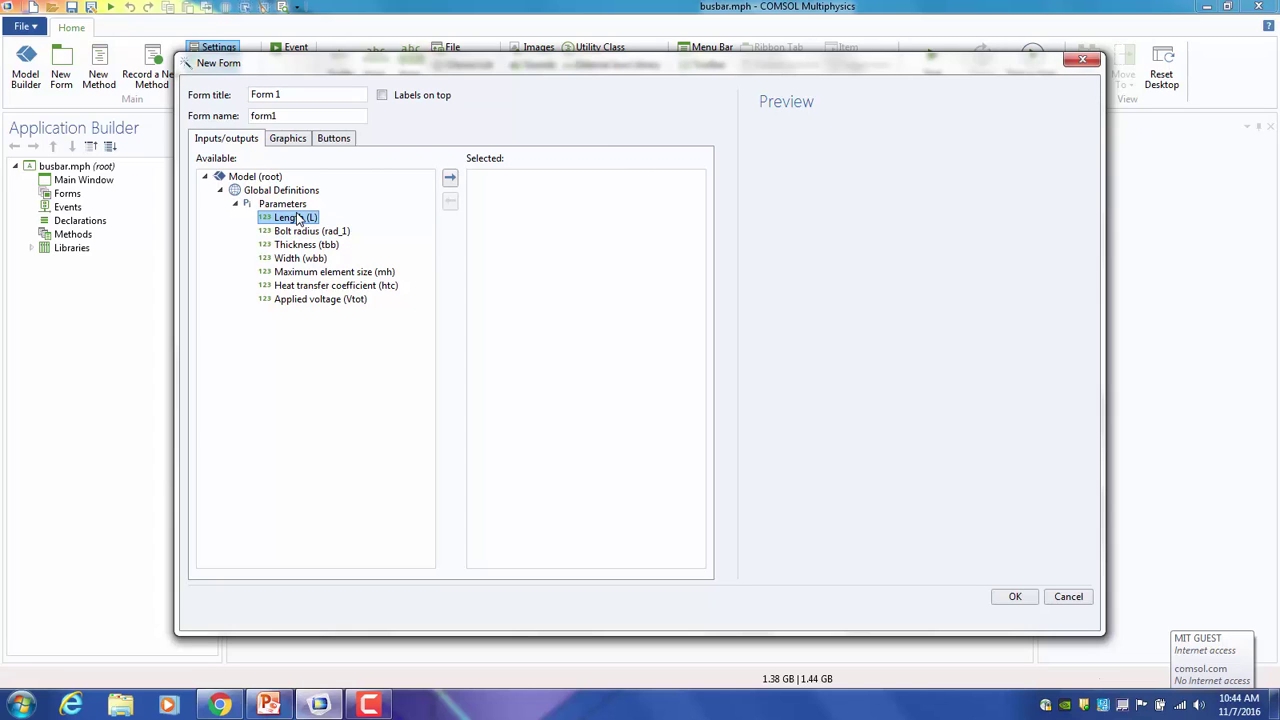
pyautogui.click(450, 178)
pyautogui.click(286, 245)
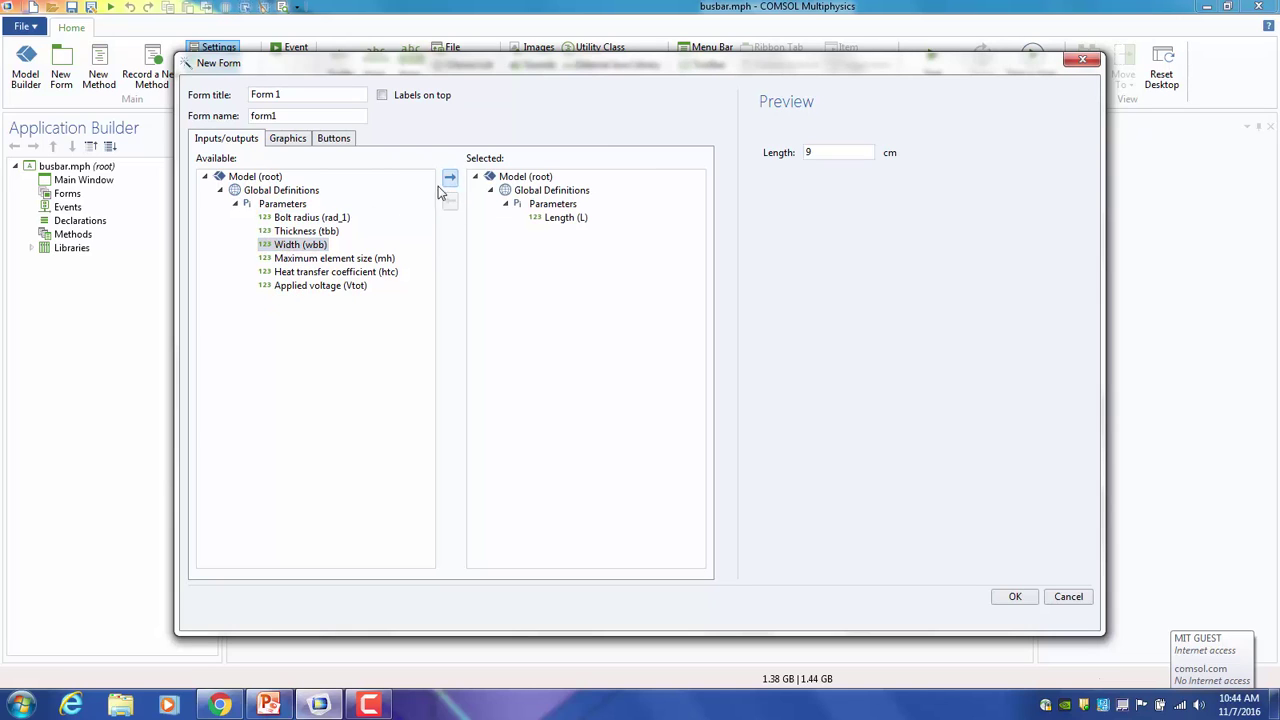
pyautogui.click(450, 178)
pyautogui.click(450, 178)
pyautogui.click(300, 258)
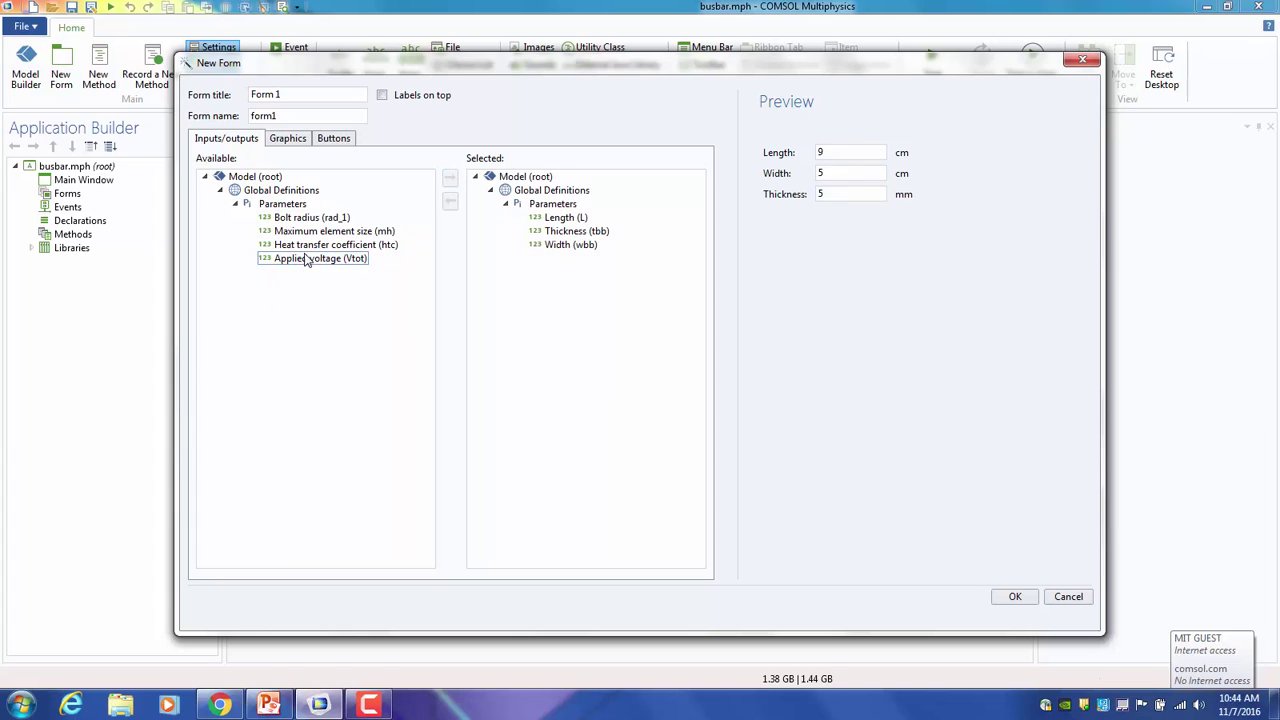
pyautogui.click(450, 178)
# Add the Temperature (ht) plot and a Compute Study 1 button, then create form1
pyautogui.click(288, 138)
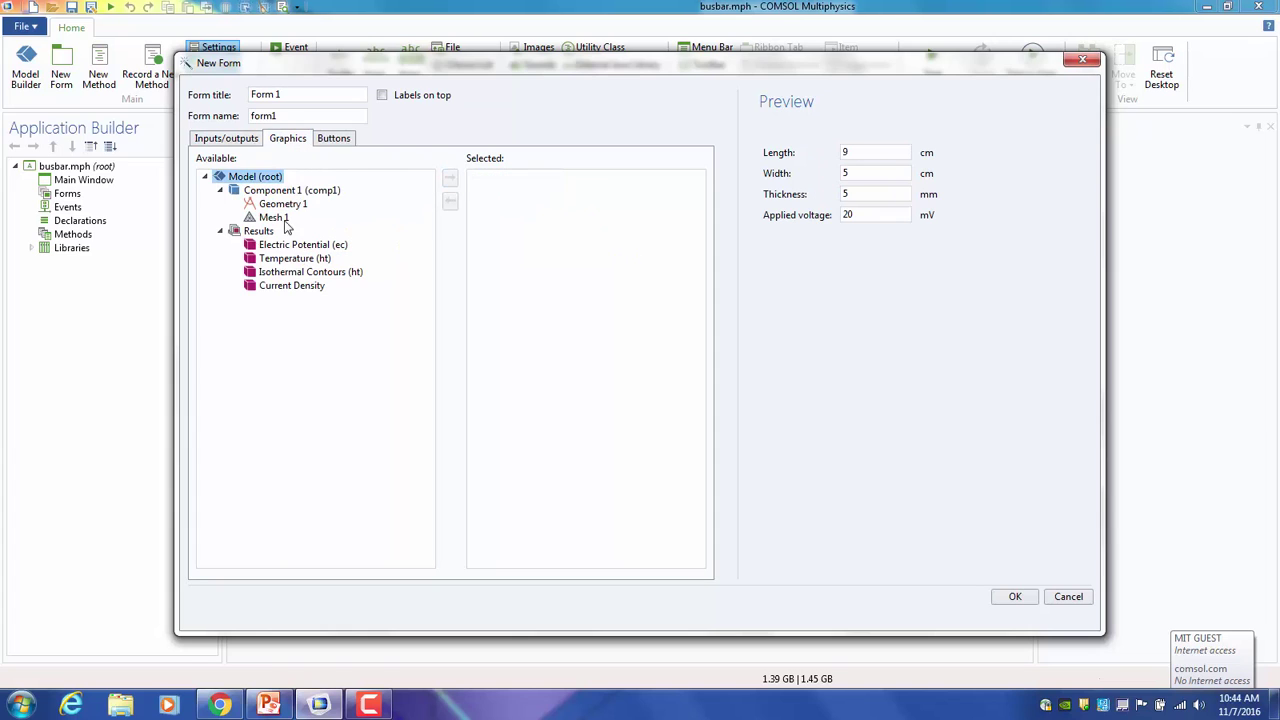
pyautogui.click(295, 258)
pyautogui.click(450, 178)
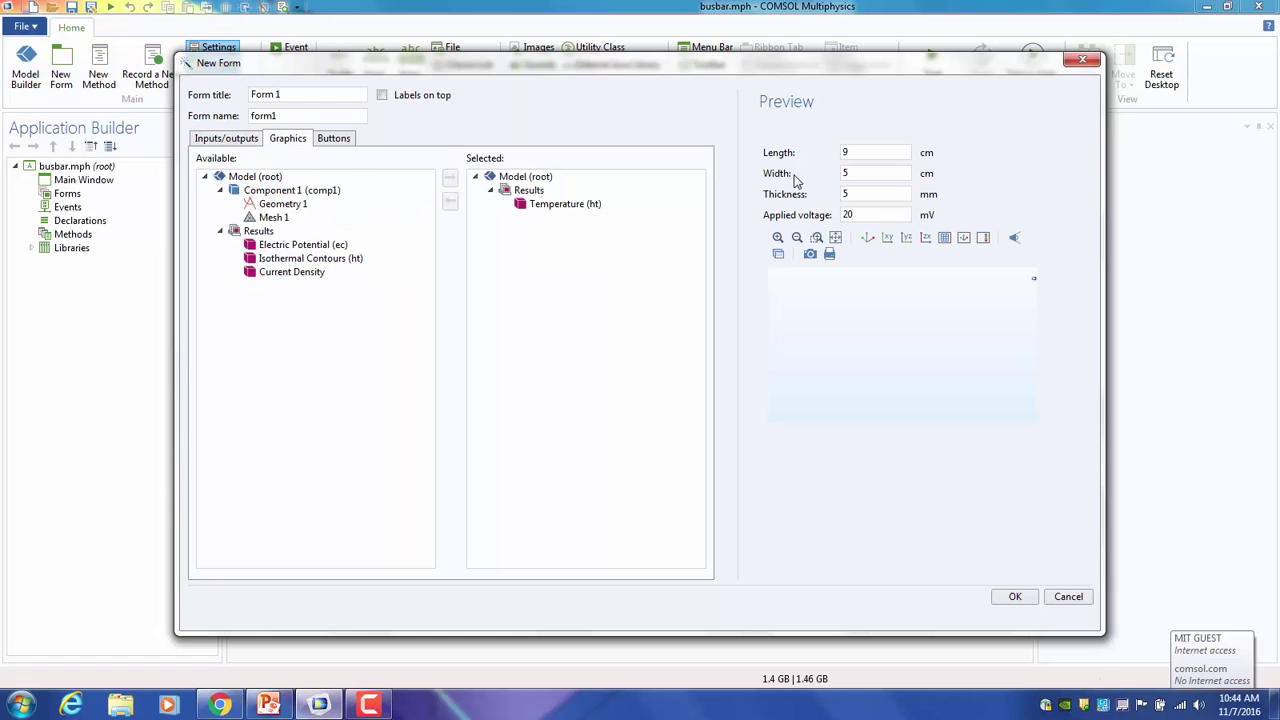
pyautogui.click(334, 140)
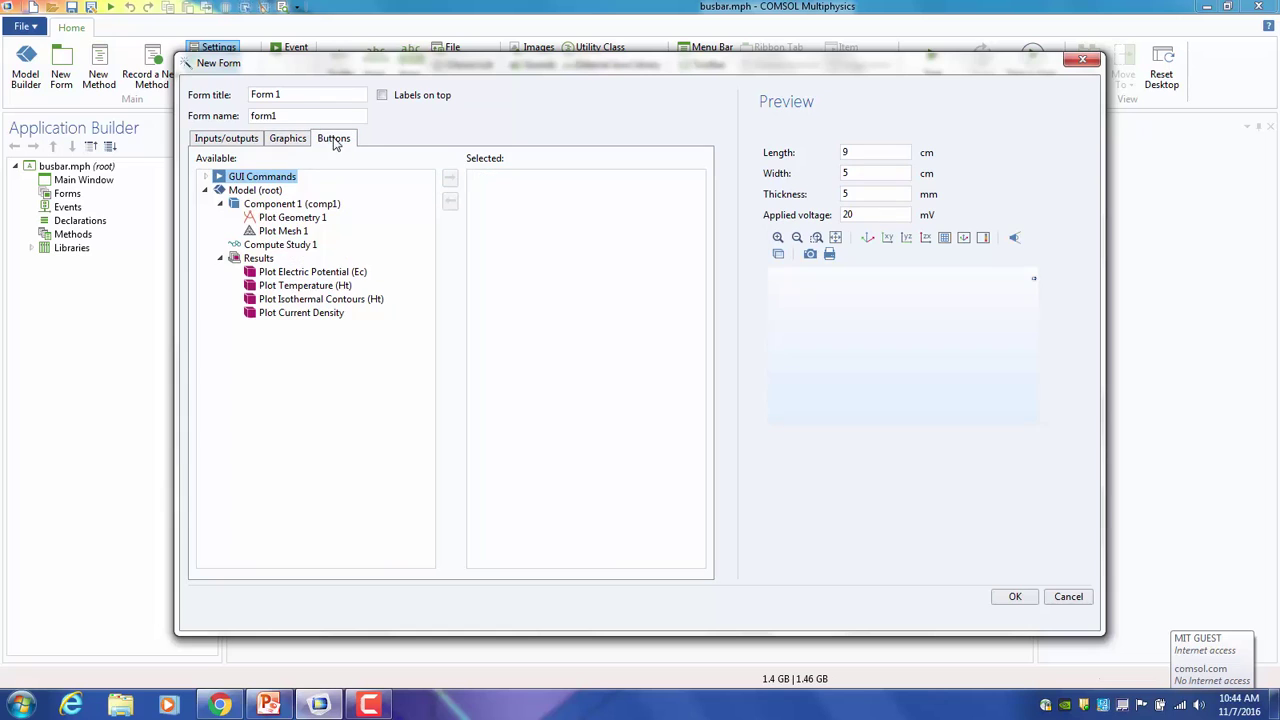
pyautogui.click(280, 245)
pyautogui.click(450, 178)
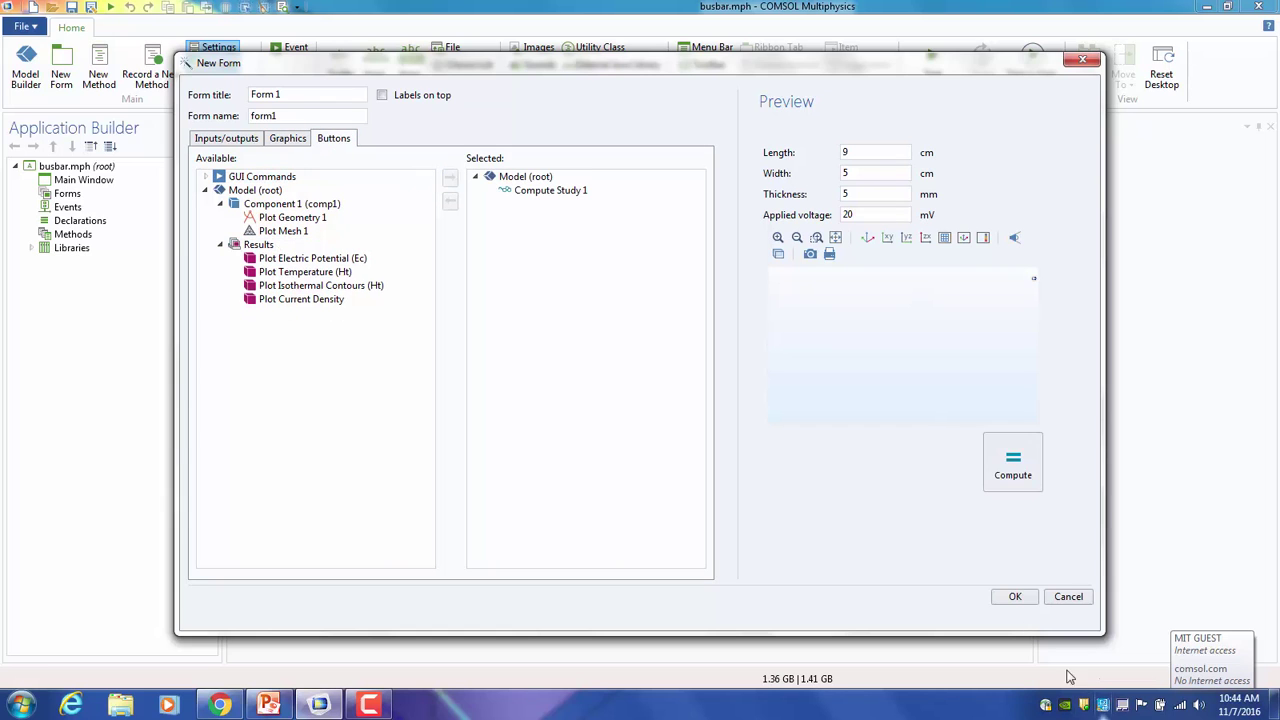
pyautogui.click(1015, 596)
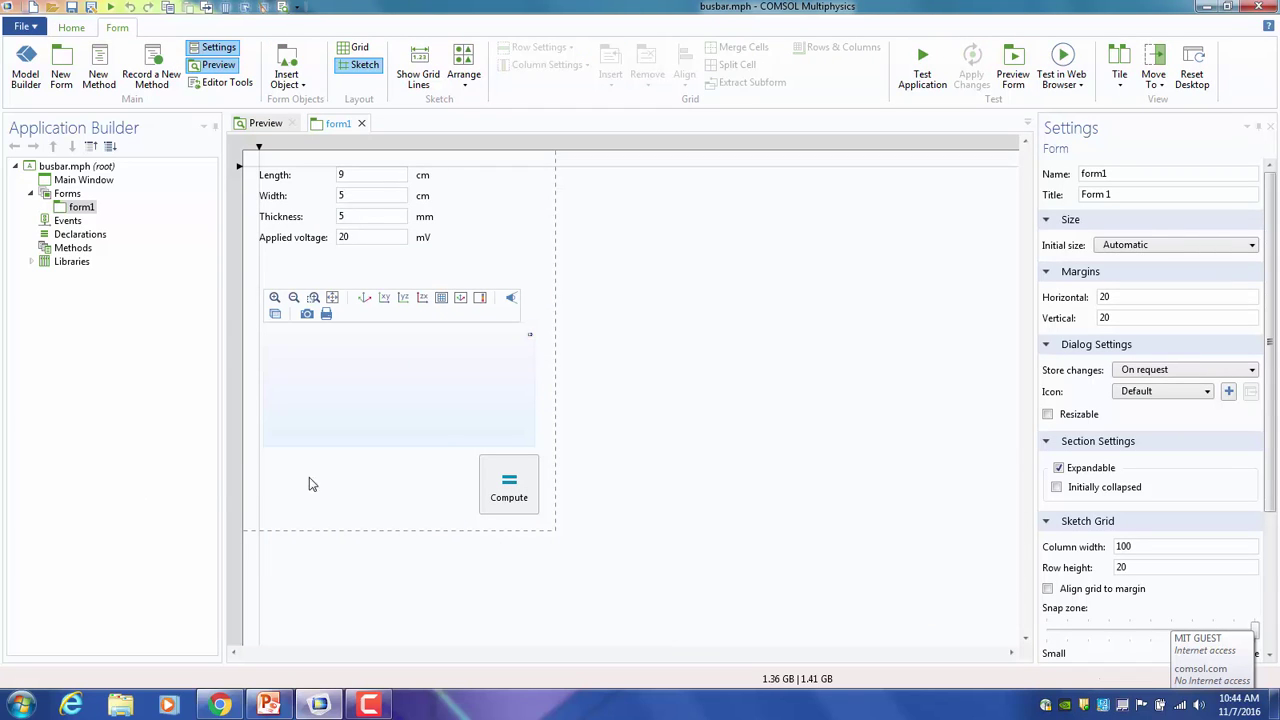
# Move the Compute button beside Thickness, place the plot under the inputs and enlarge it, then test-run
pyautogui.moveTo(510, 490); pyautogui.dragTo(516, 186)
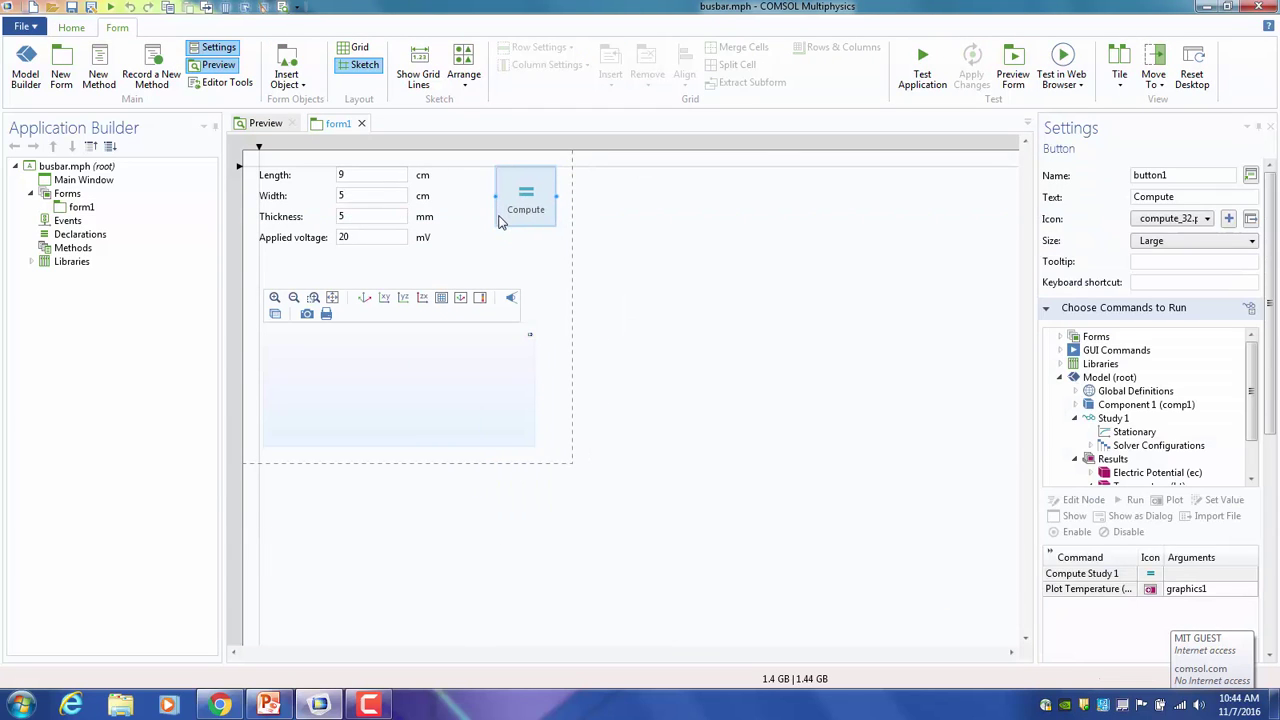
pyautogui.moveTo(327, 340); pyautogui.dragTo(323, 304)
pyautogui.moveTo(531, 410); pyautogui.dragTo(775, 580)
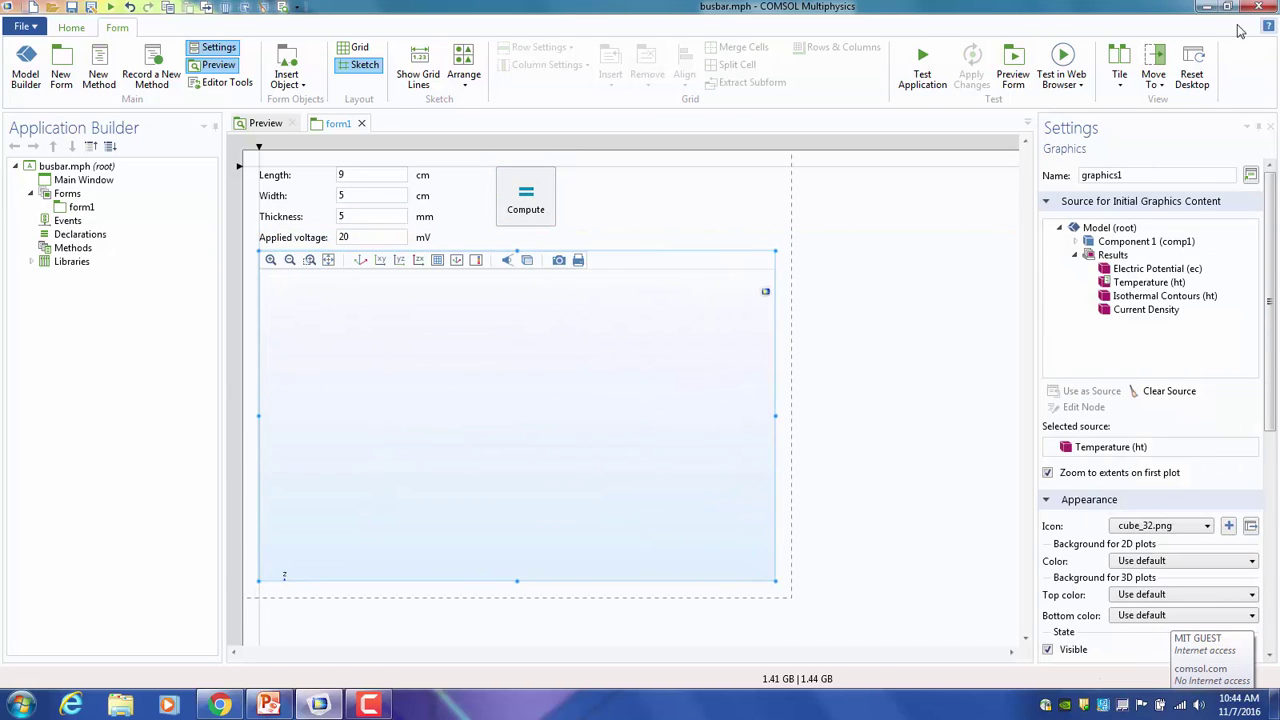
pyautogui.click(920, 80)
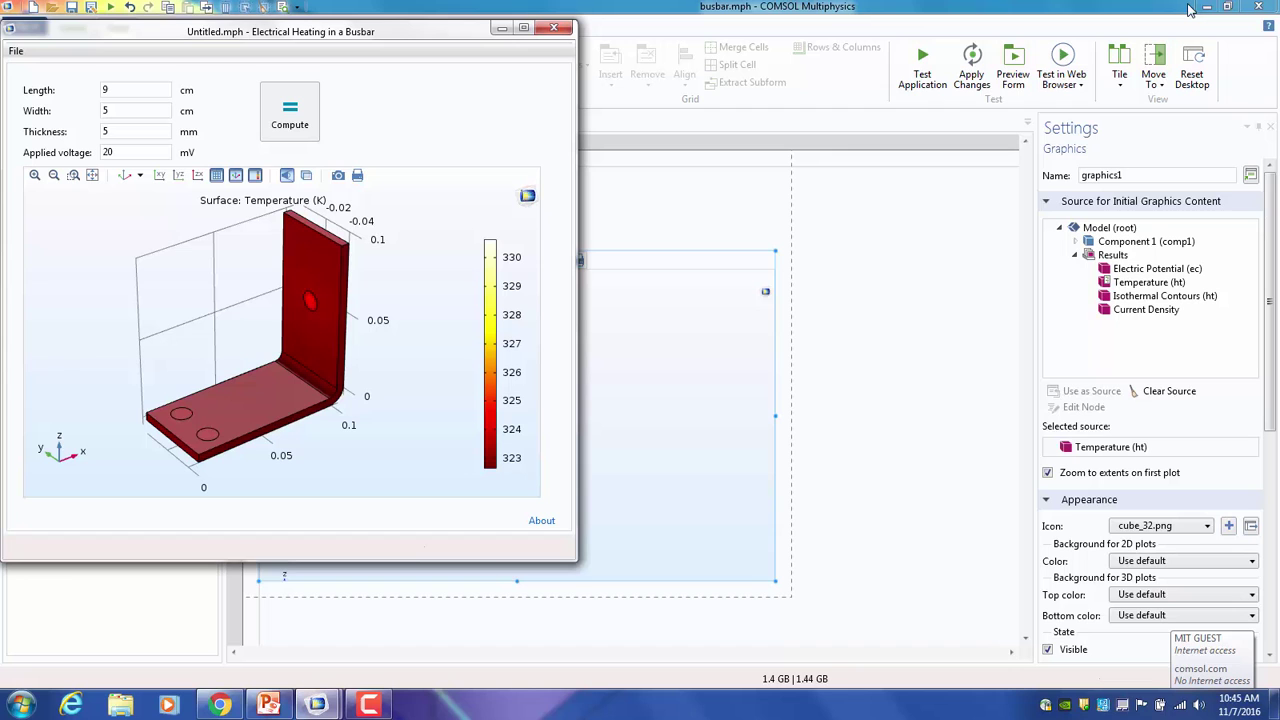
# Minimize the main COMSOL window and select the Length value in the running busbar app
pyautogui.click(1206, 6)
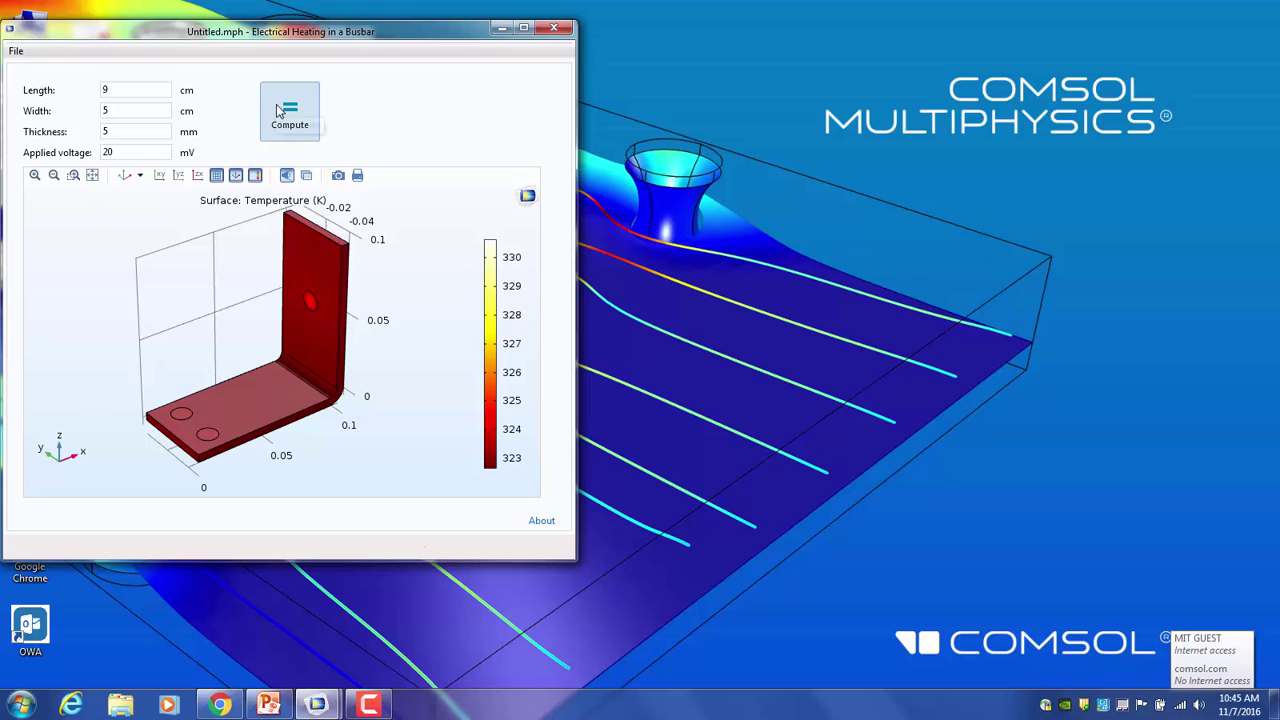
pyautogui.click(142, 90)
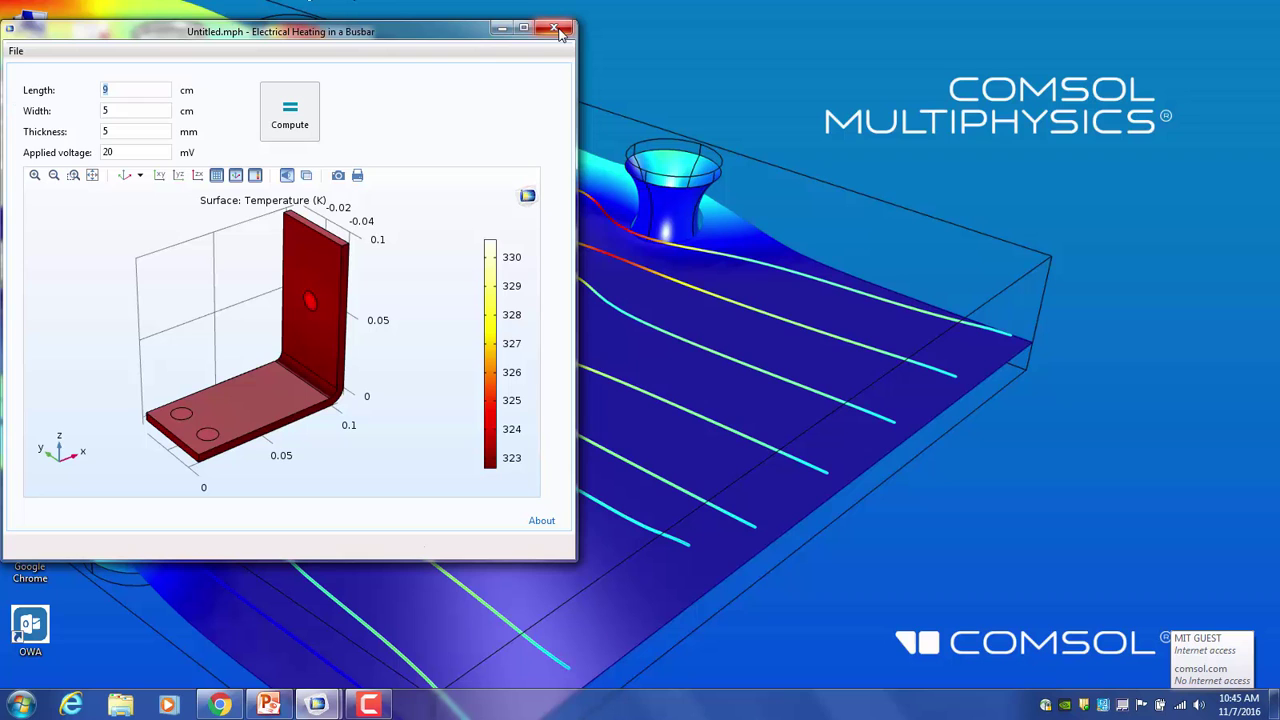
# Return to the Application Builder and create a new method, method1
pyautogui.click(316, 706)
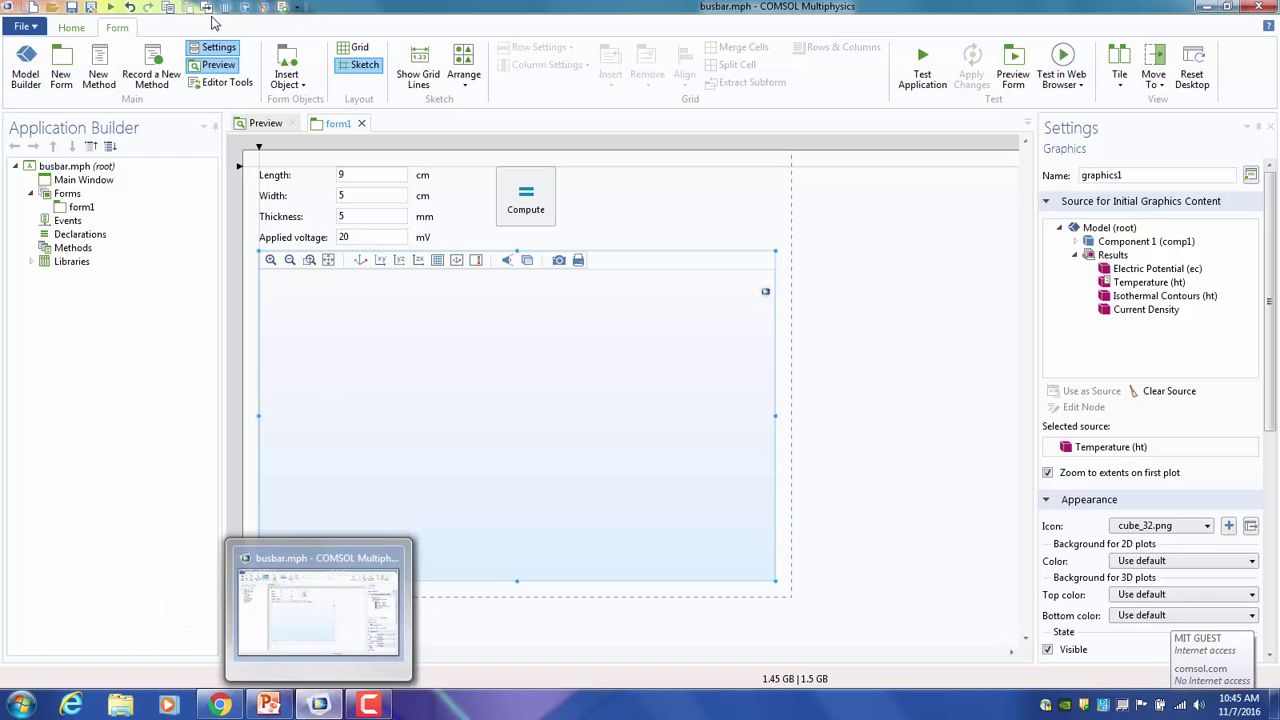
pyautogui.click(318, 615)
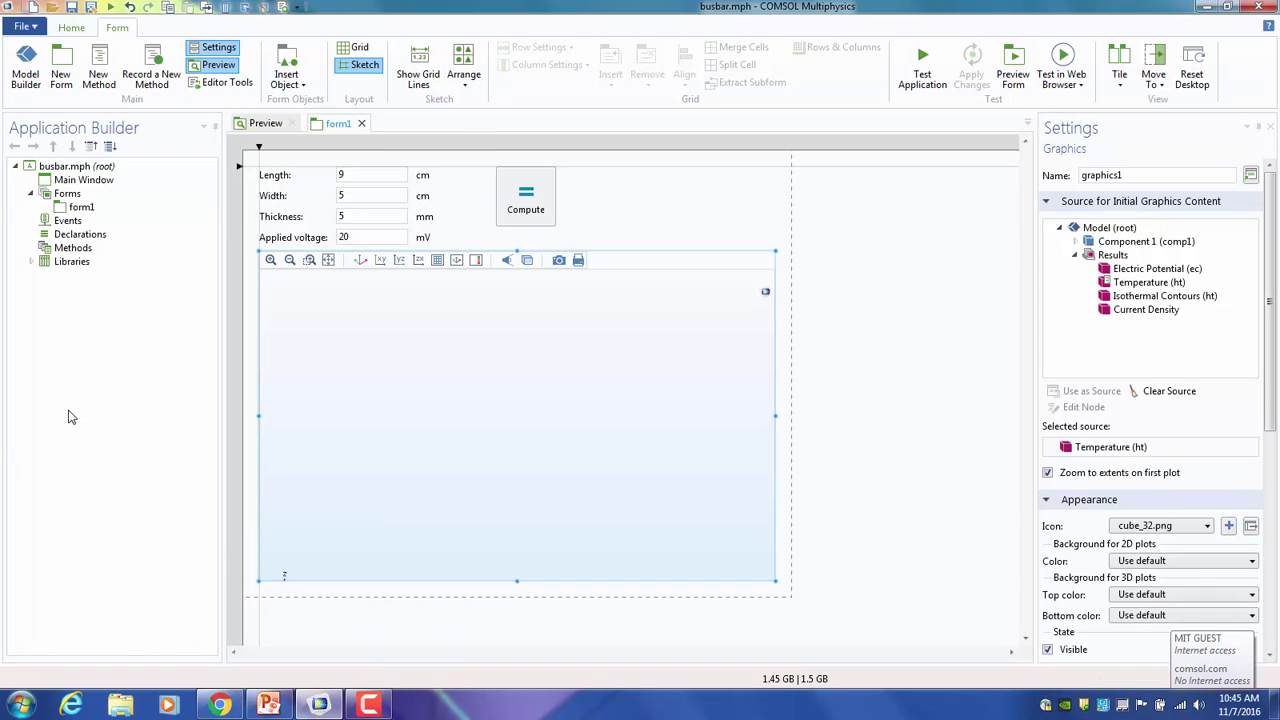
pyautogui.click(73, 248)
pyautogui.click(96, 70)
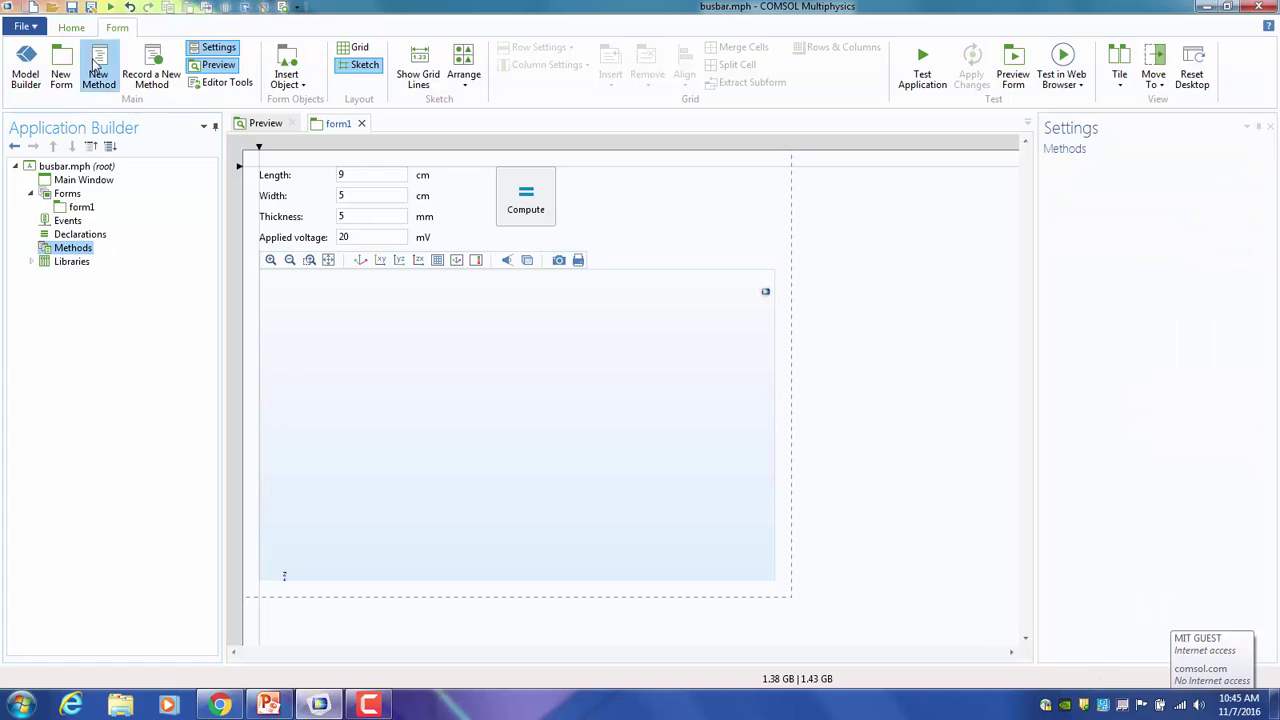
pyautogui.click(688, 365)
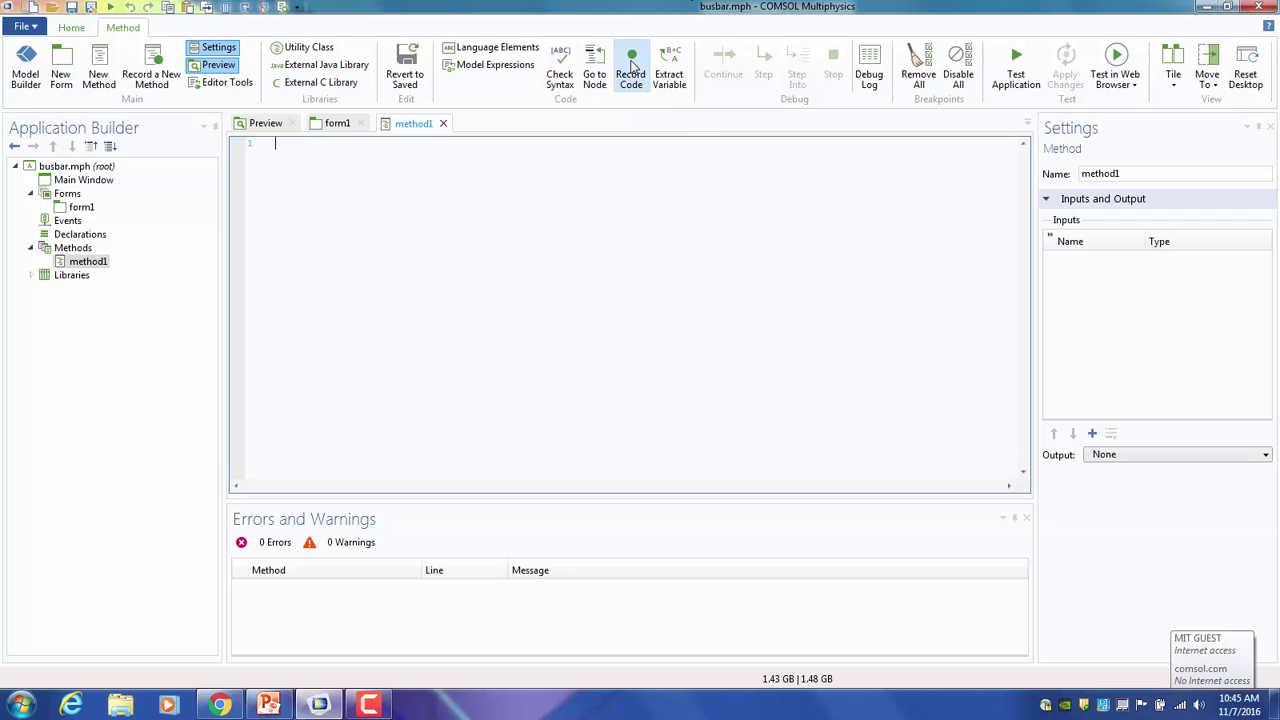
# Start recording a method and change the mh parameter to 8[mm]
pyautogui.click(631, 66)
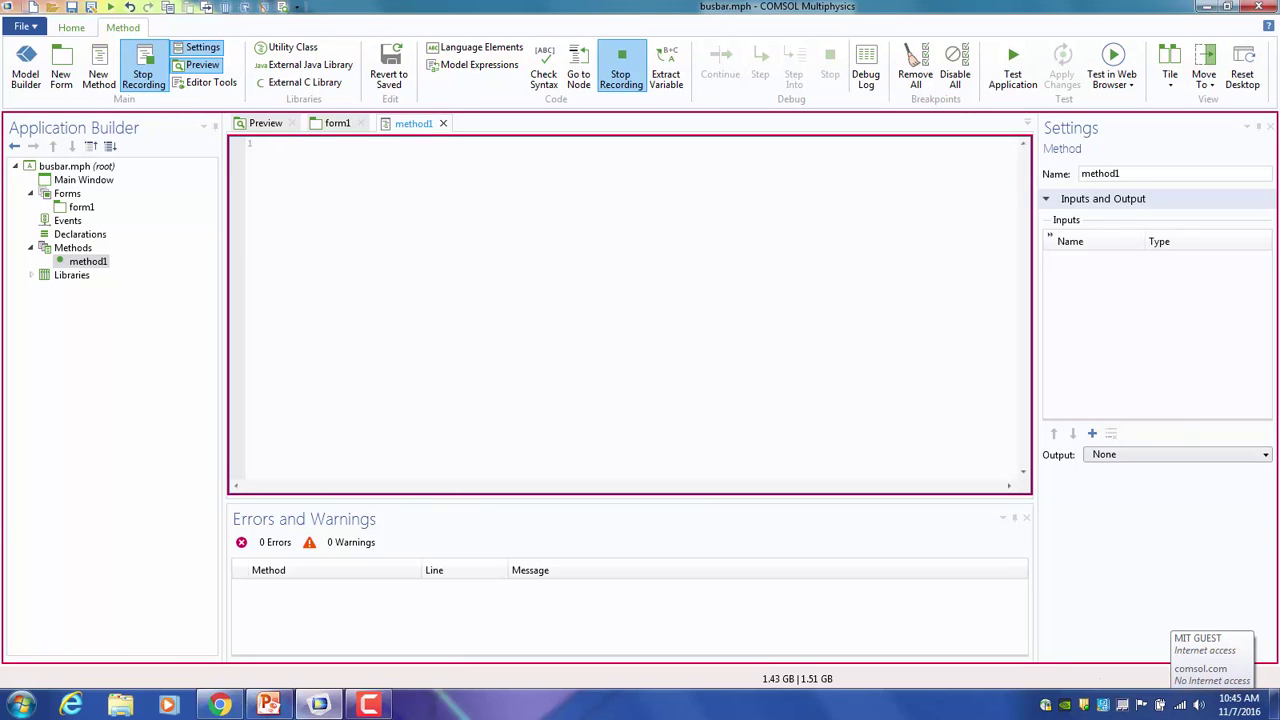
pyautogui.click(24, 76)
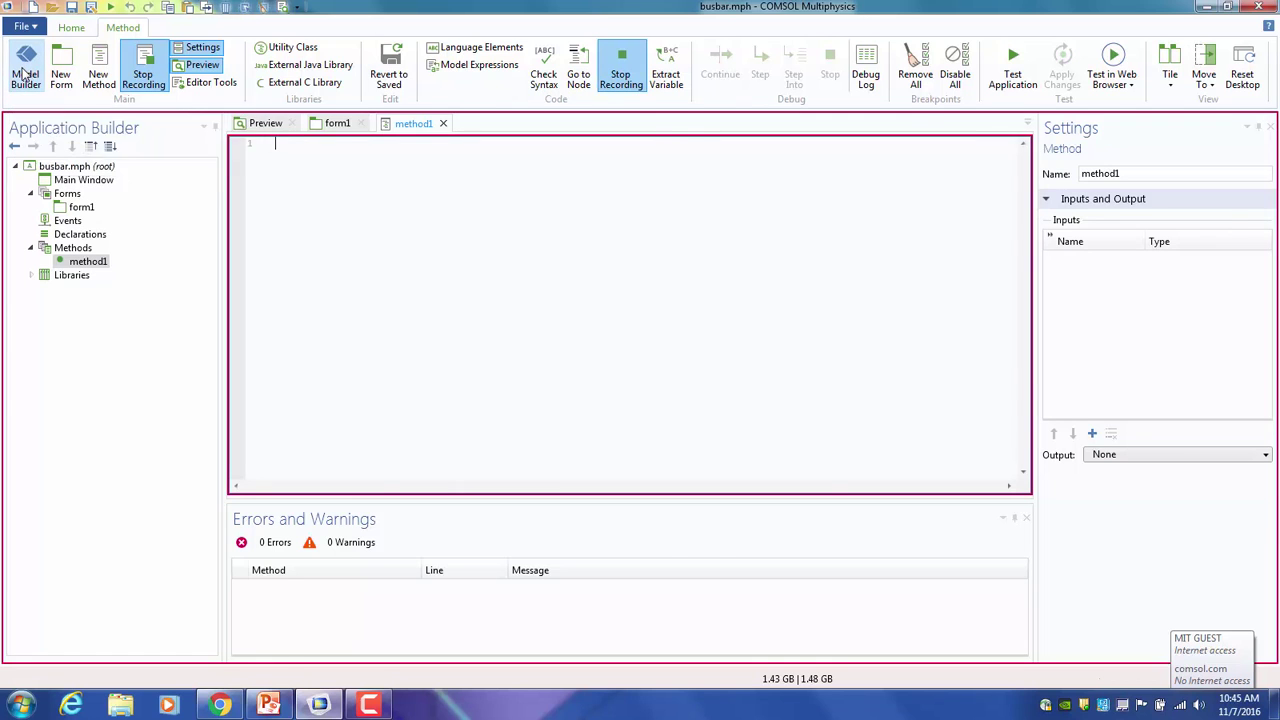
pyautogui.click(359, 272)
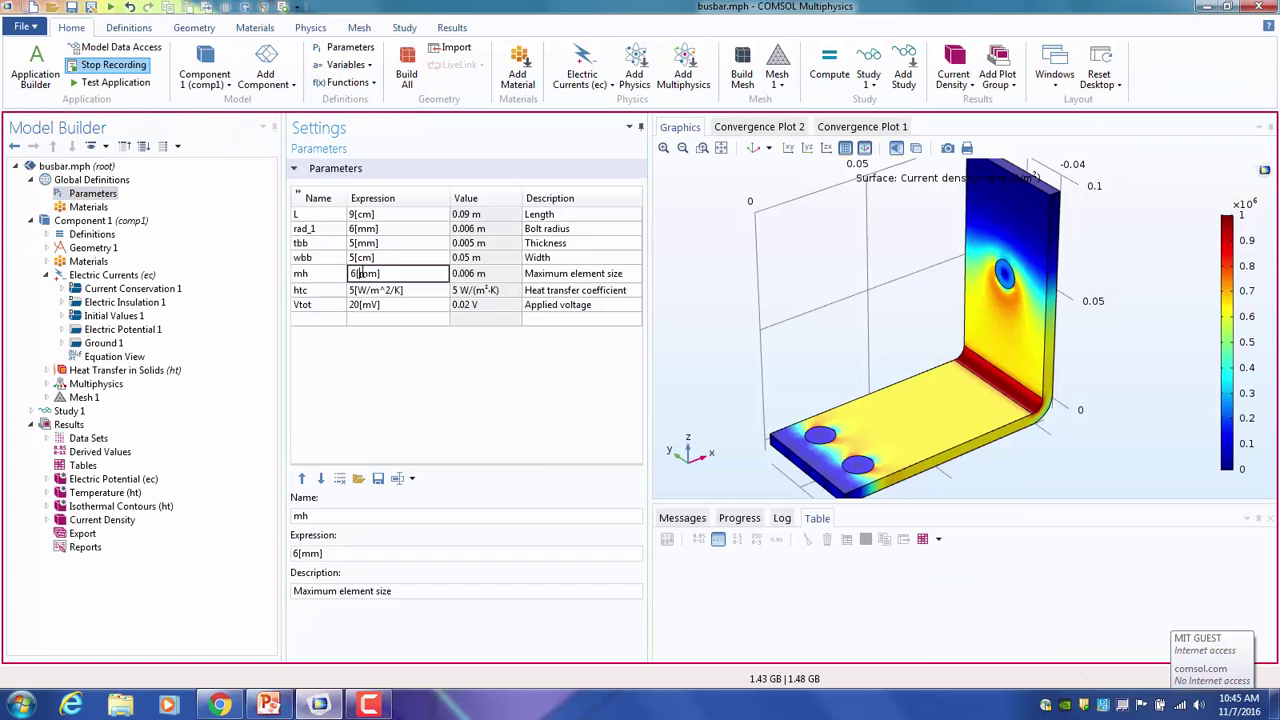
pyautogui.hotkey('ctrl', 'a')
pyautogui.press('BackSpace')
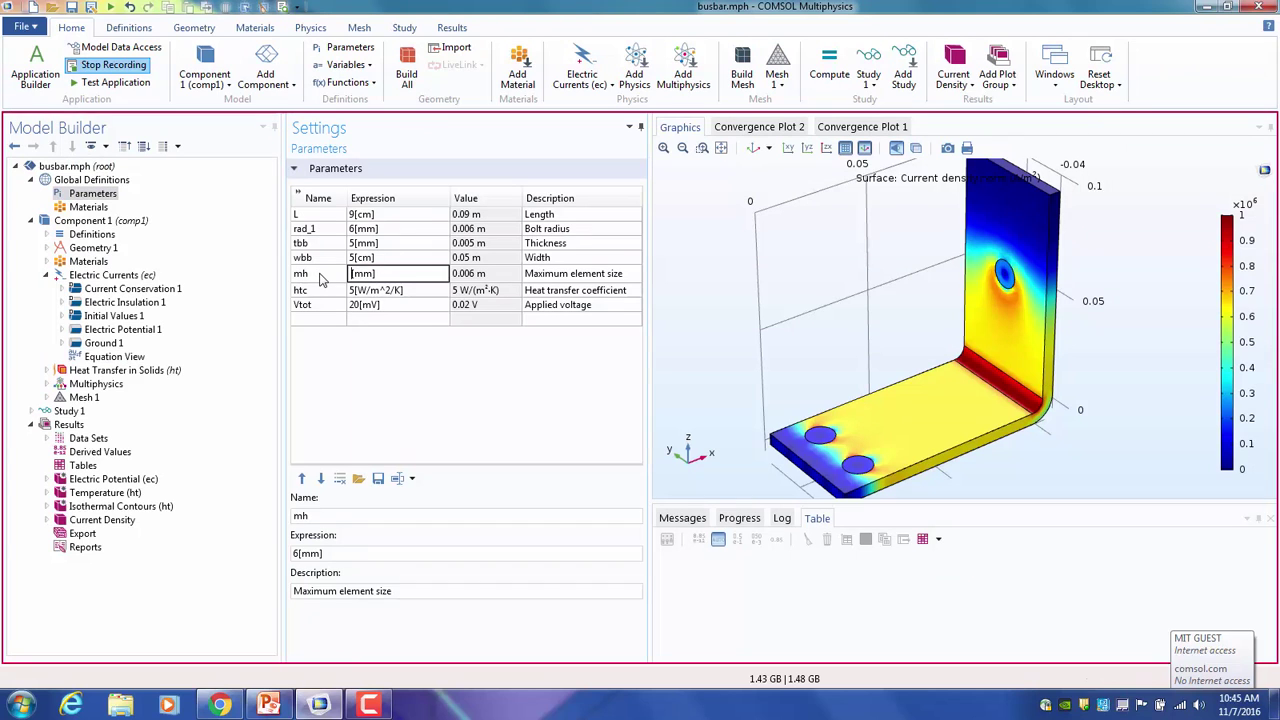
pyautogui.write('8[mm]')
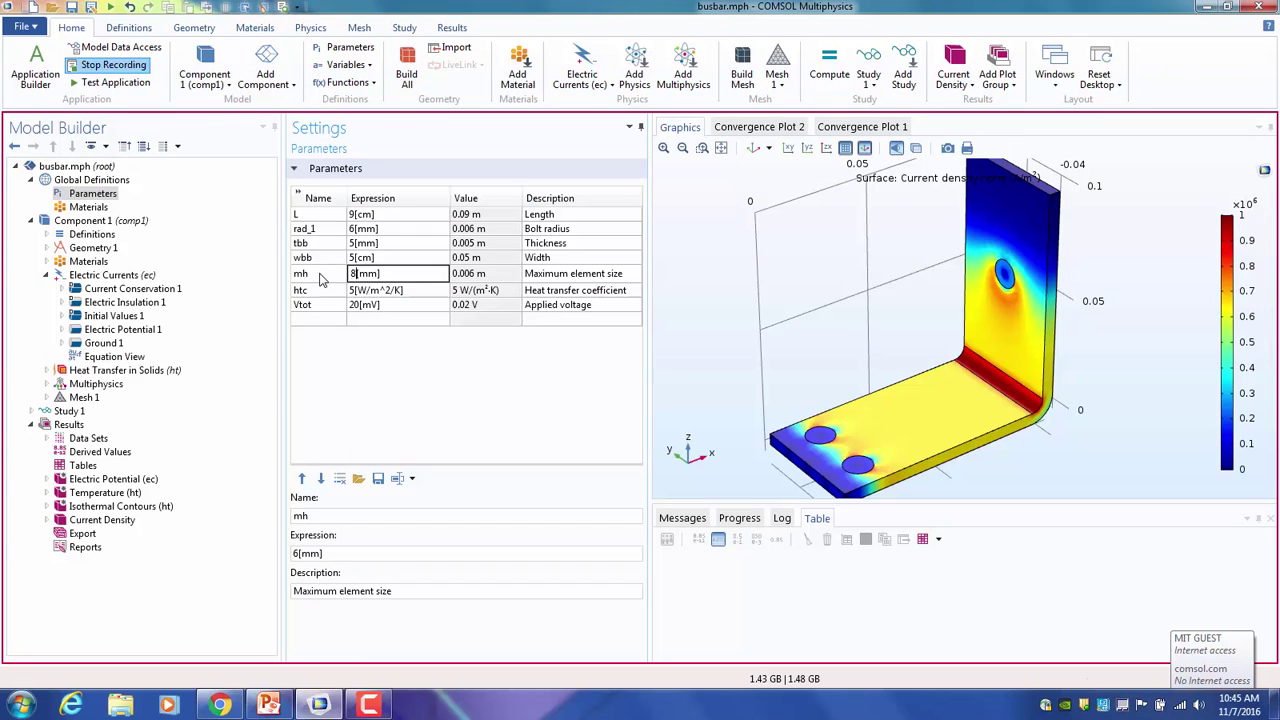
# Set Mesh 1 to physics-controlled Normal size, stop recording and view method1's code
pyautogui.click(84, 397)
pyautogui.click(358, 257)
pyautogui.click(360, 271)
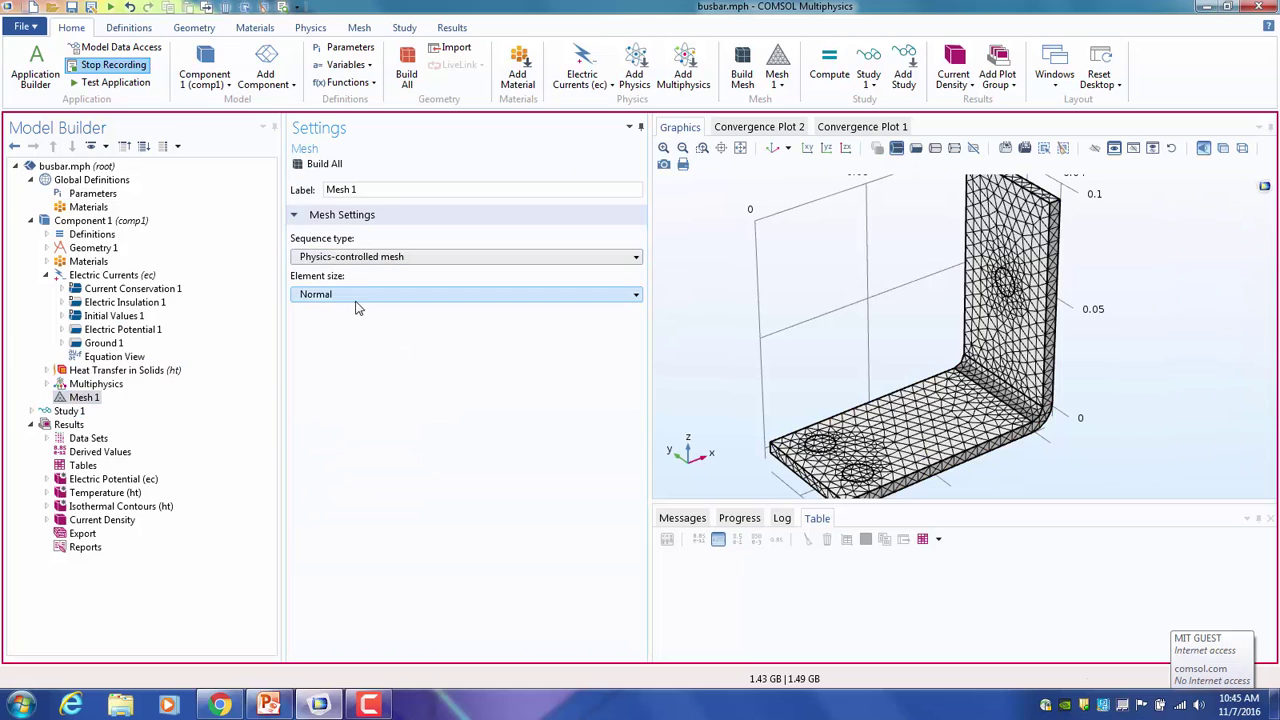
pyautogui.click(350, 294)
pyautogui.click(340, 357)
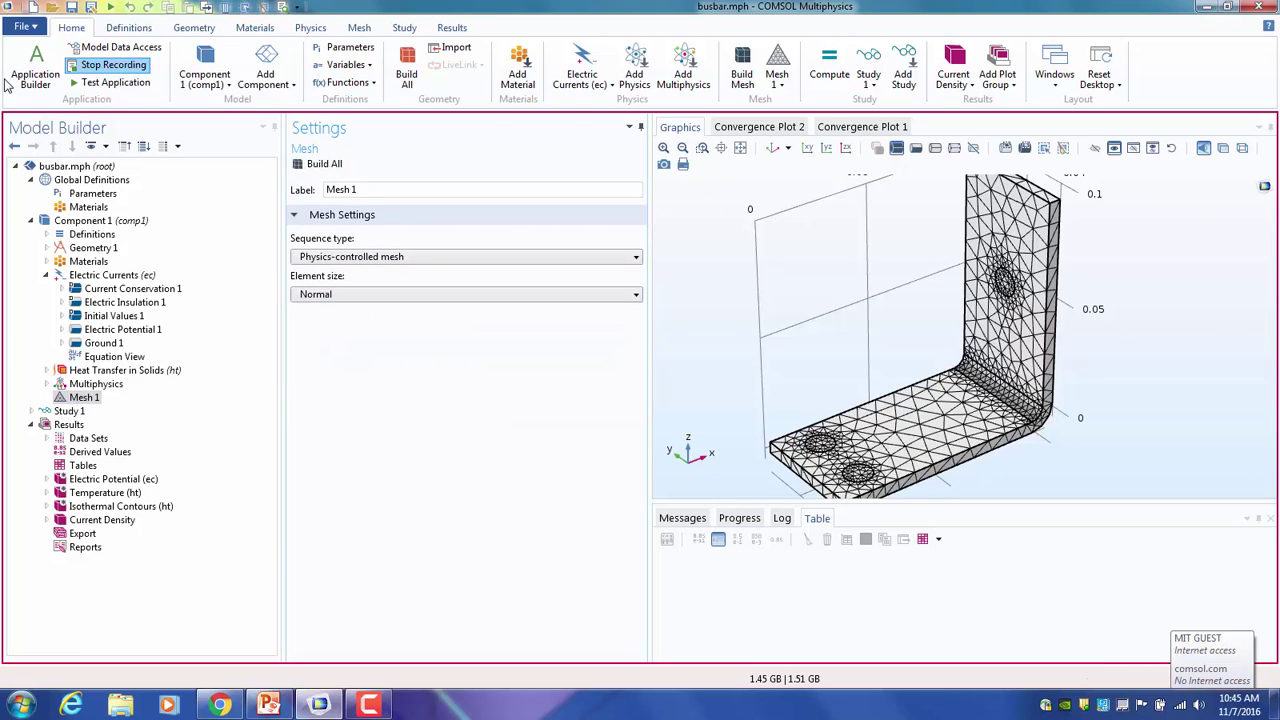
pyautogui.click(122, 65)
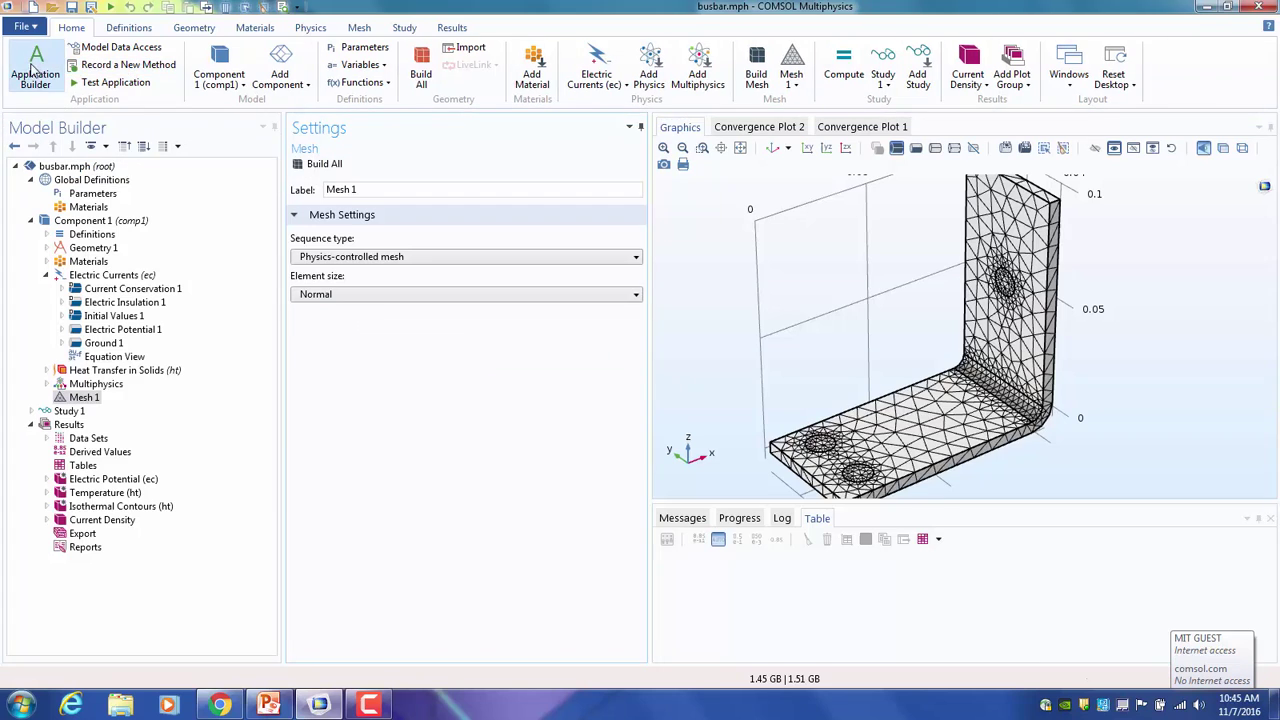
pyautogui.click(35, 70)
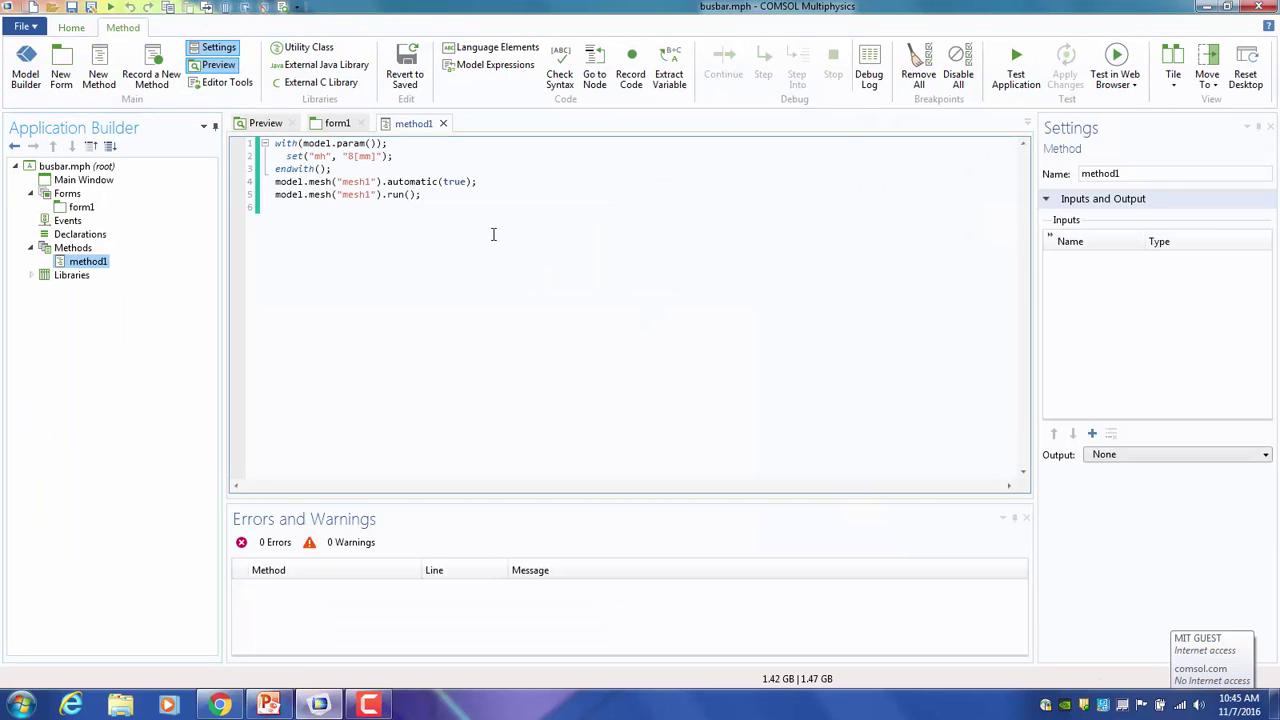
# Edit the mh value on line 2 of method1 to read 16[mm]
pyautogui.moveTo(430, 195); pyautogui.dragTo(210, 151)
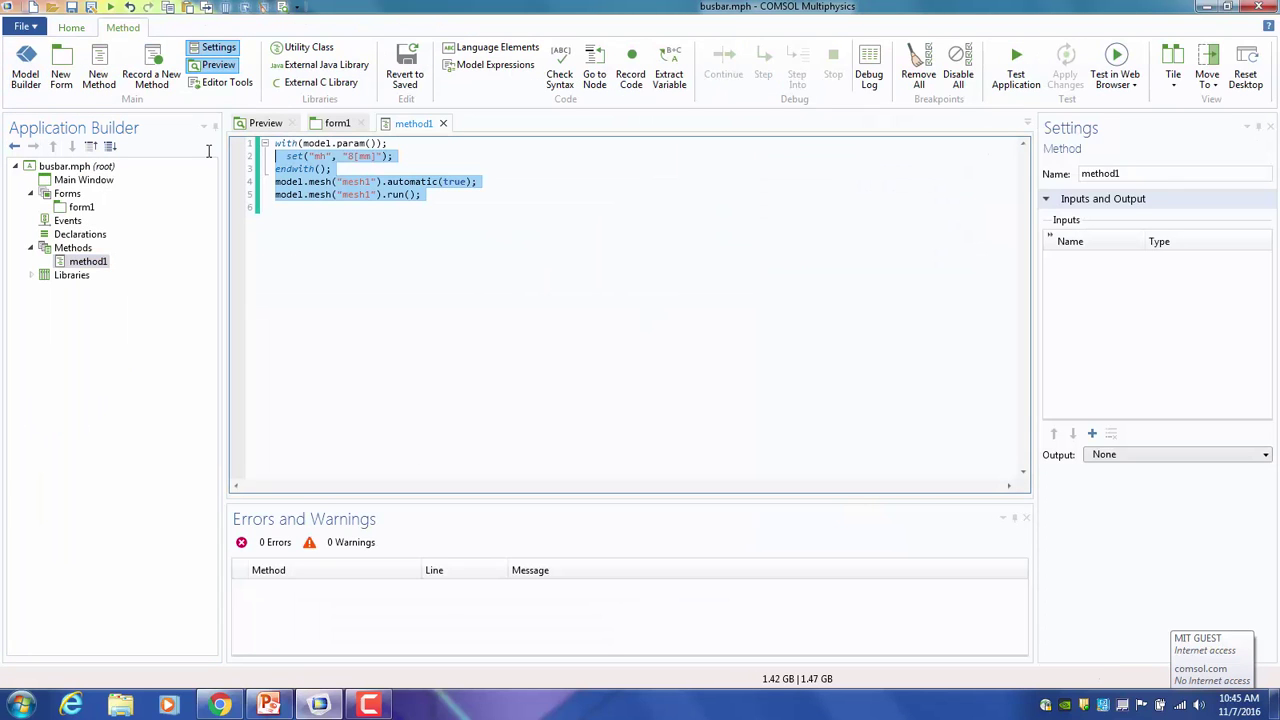
pyautogui.click(437, 264)
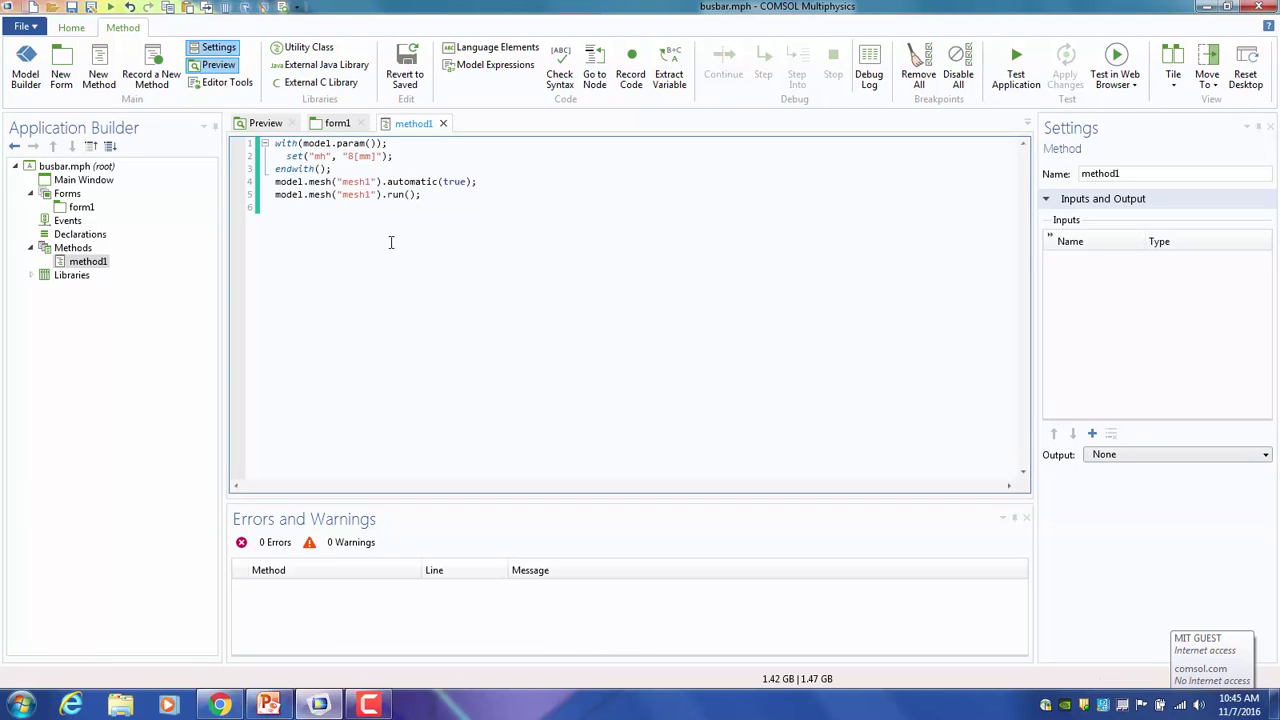
pyautogui.click(356, 158)
pyautogui.write('6')
# Open the Application Libraries and browse the COMSOL Multiphysics and AC/DC application examples
pyautogui.click(22, 26)
pyautogui.click(57, 130)
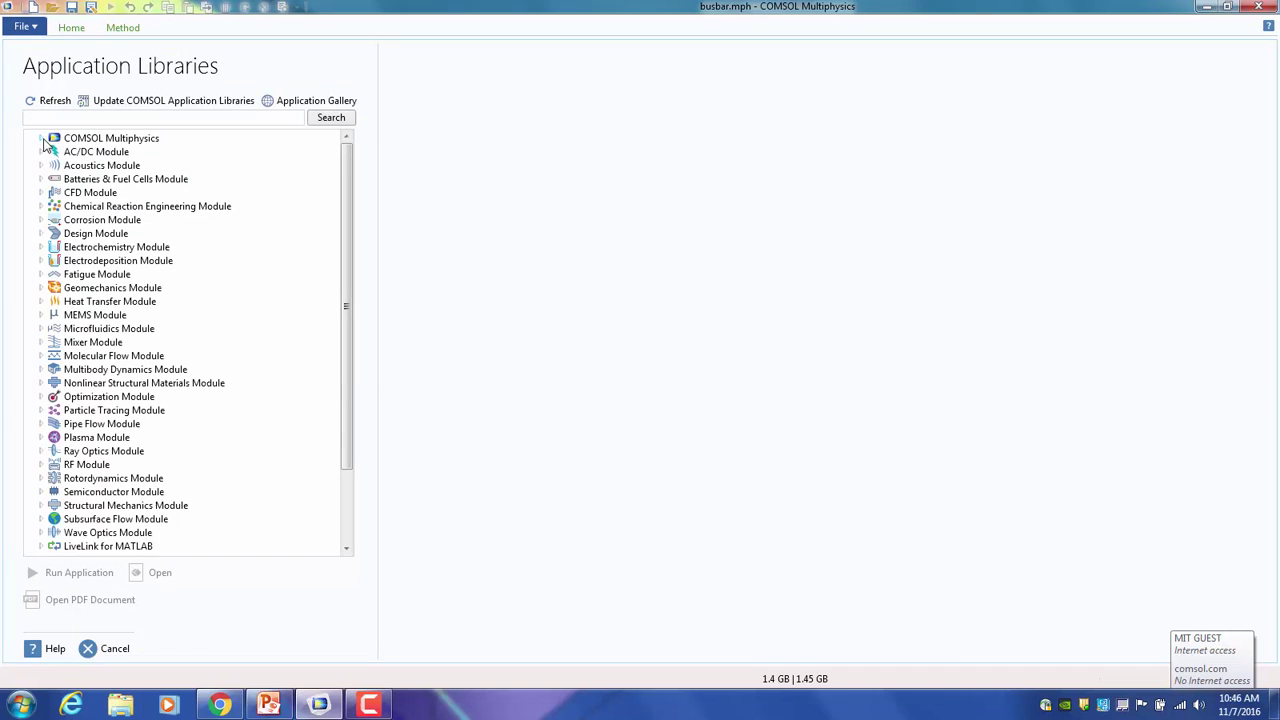
pyautogui.click(41, 139)
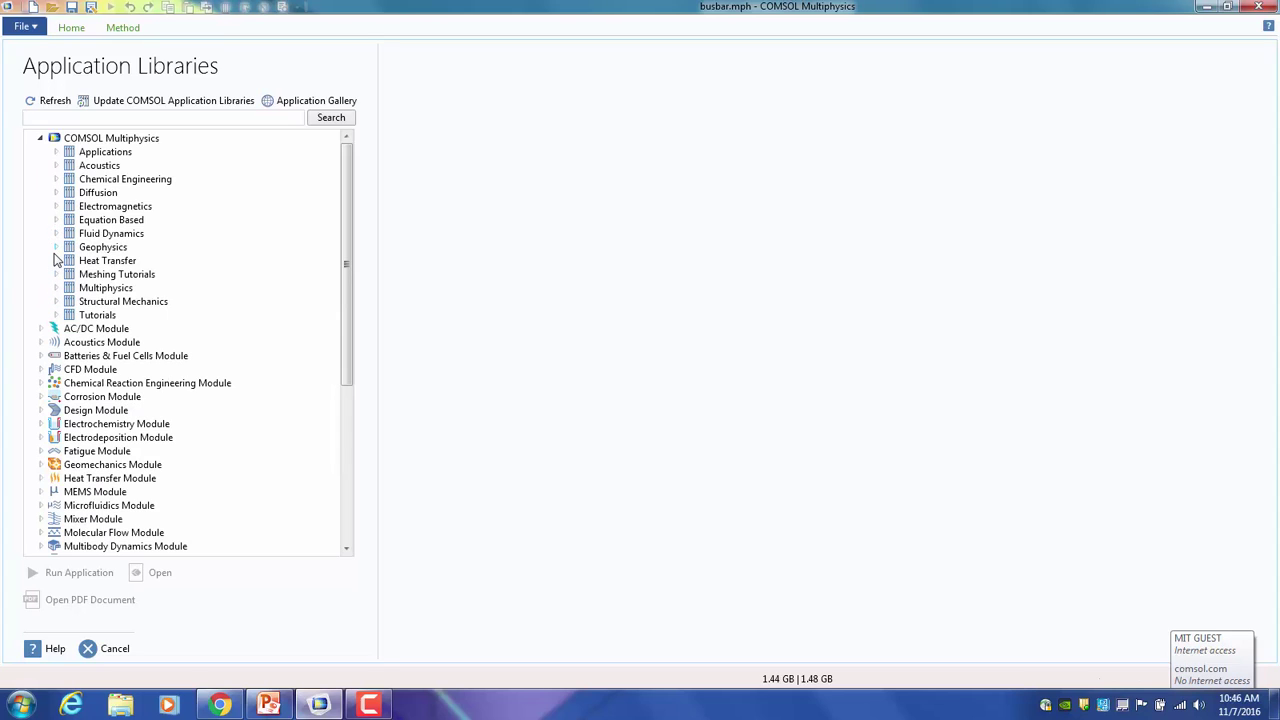
pyautogui.doubleClick(80, 155)
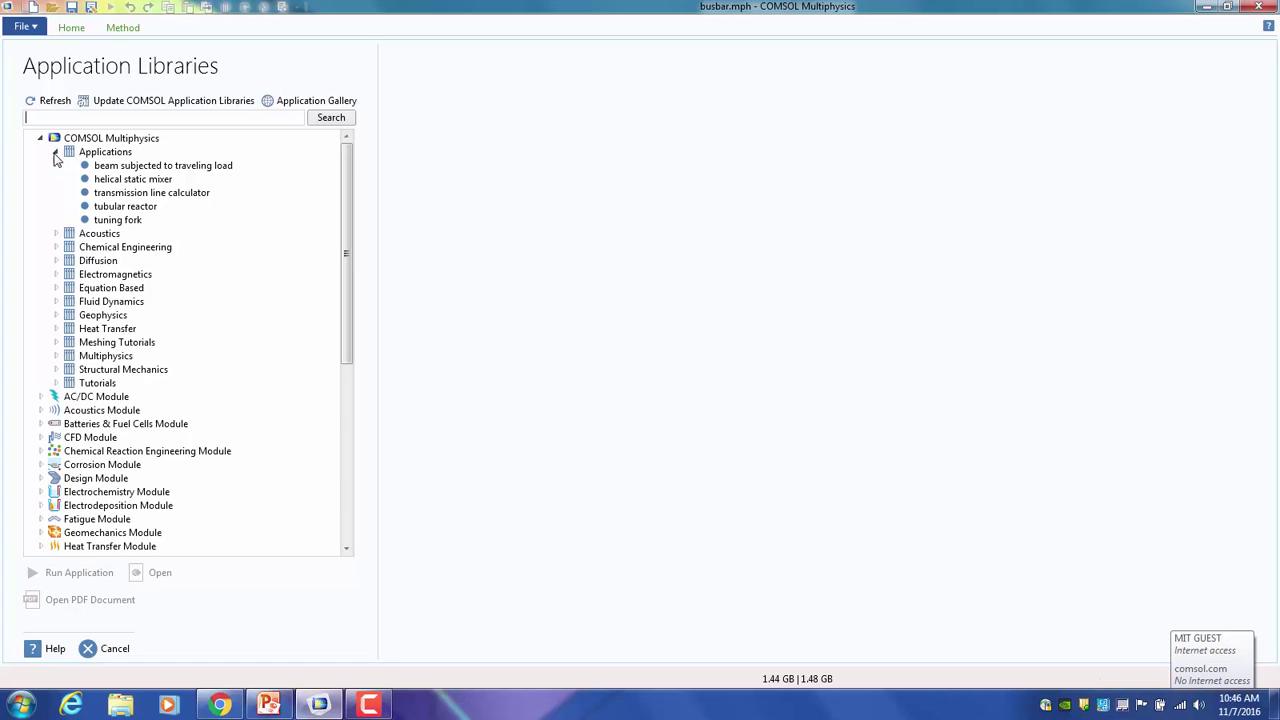
pyautogui.click(41, 396)
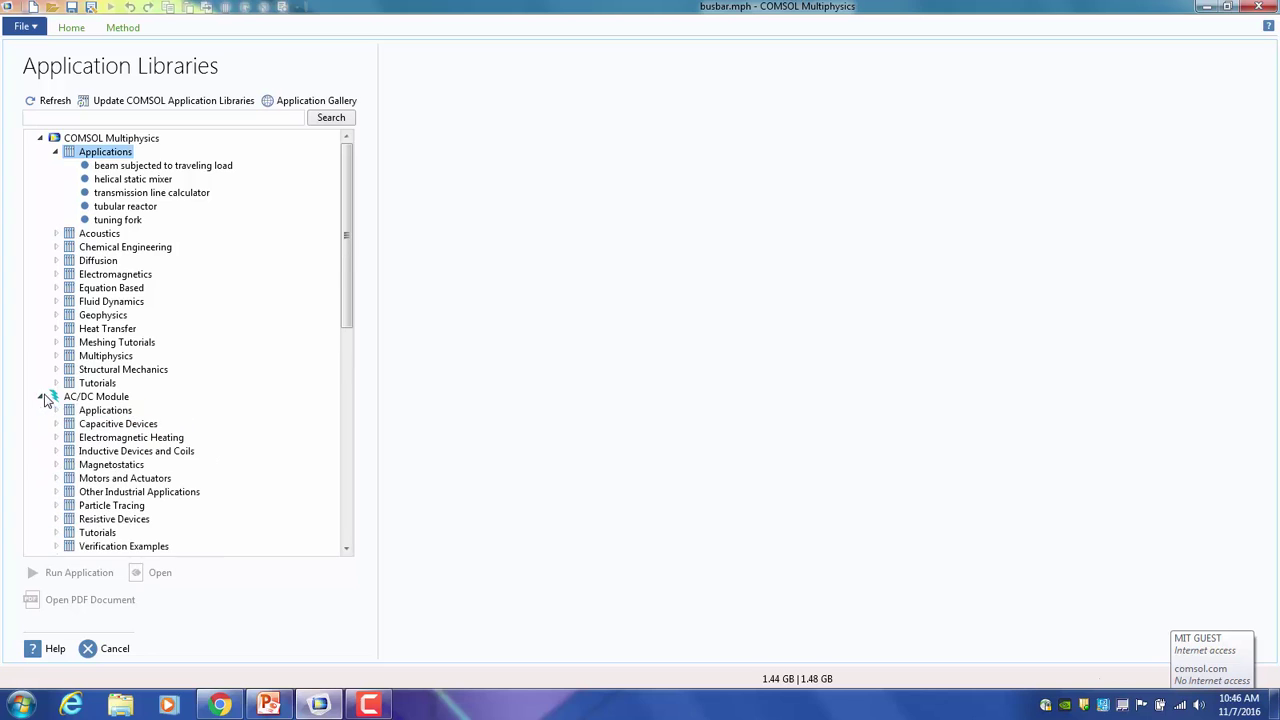
pyautogui.click(58, 412)
pyautogui.click(56, 411)
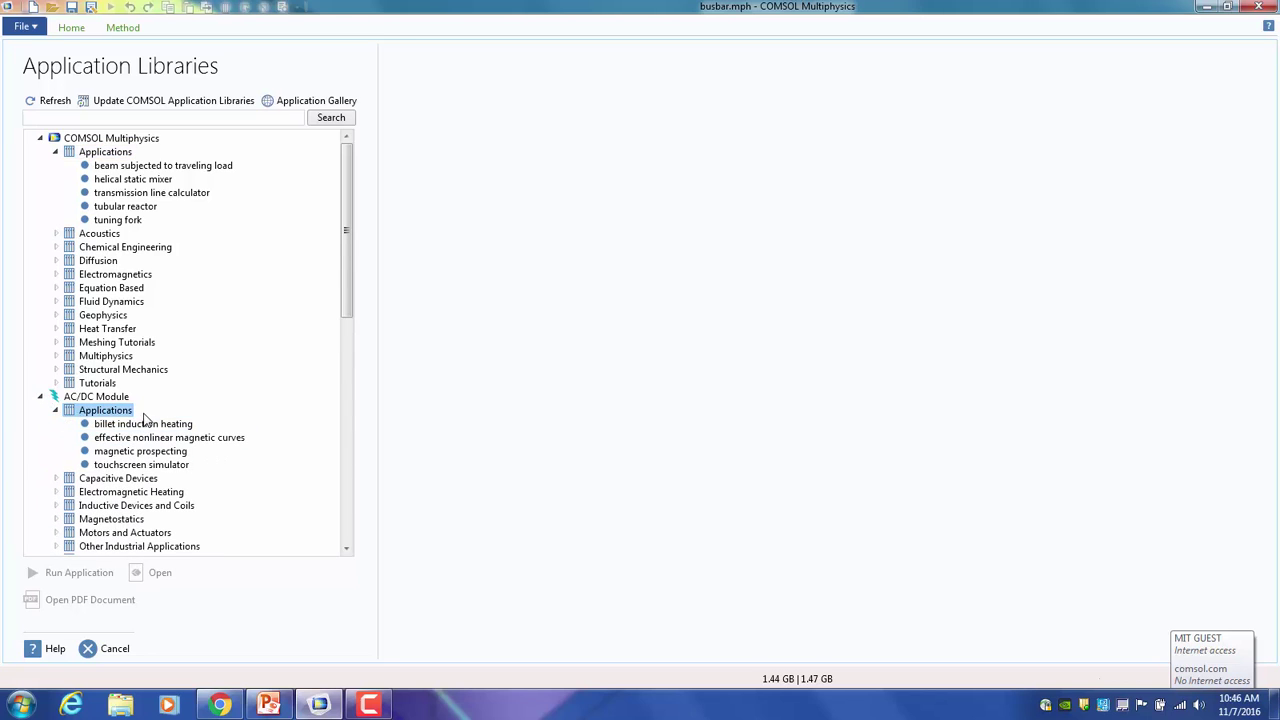
pyautogui.click(143, 425)
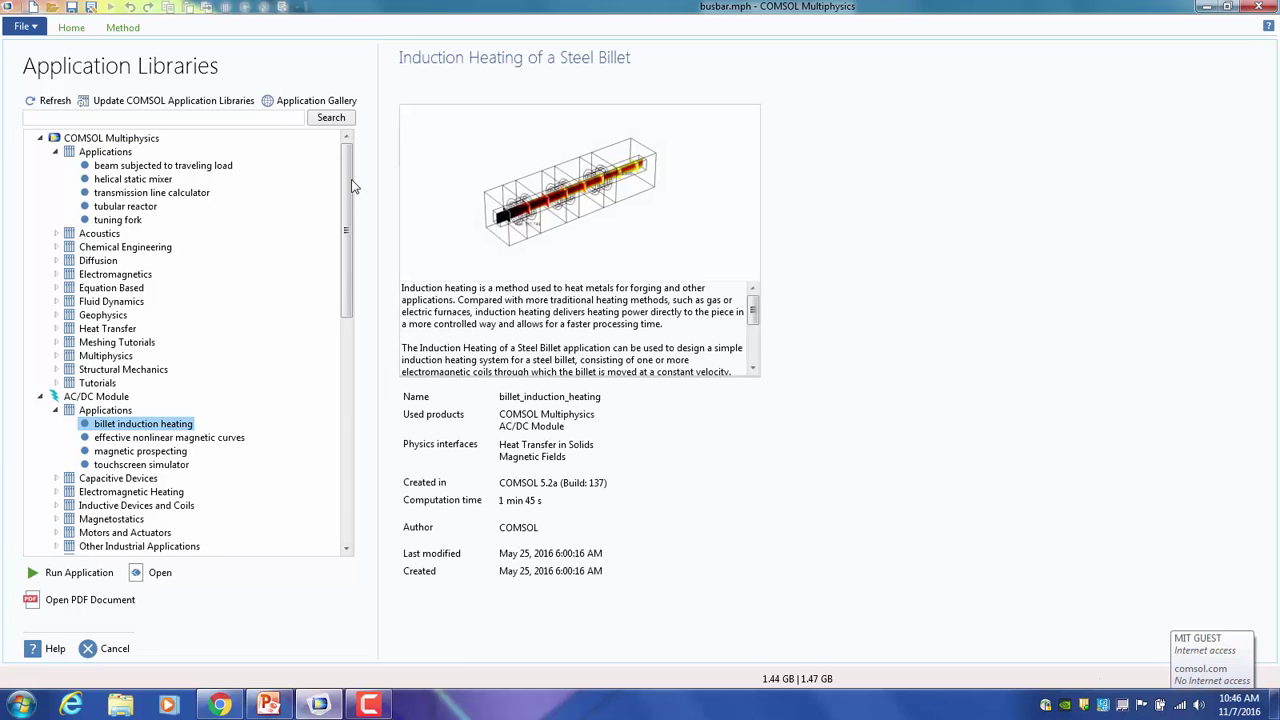
# Run the tuning fork app without saving changes to busbar.mph
pyautogui.click(118, 219)
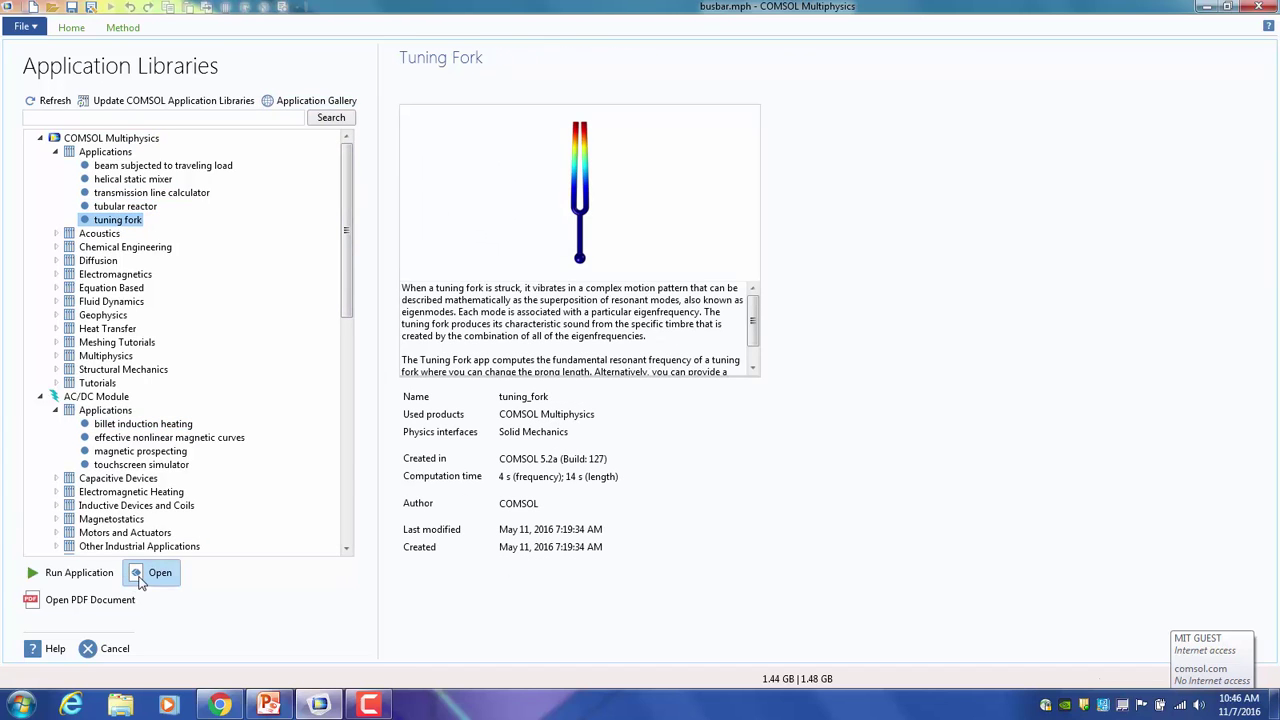
pyautogui.click(92, 577)
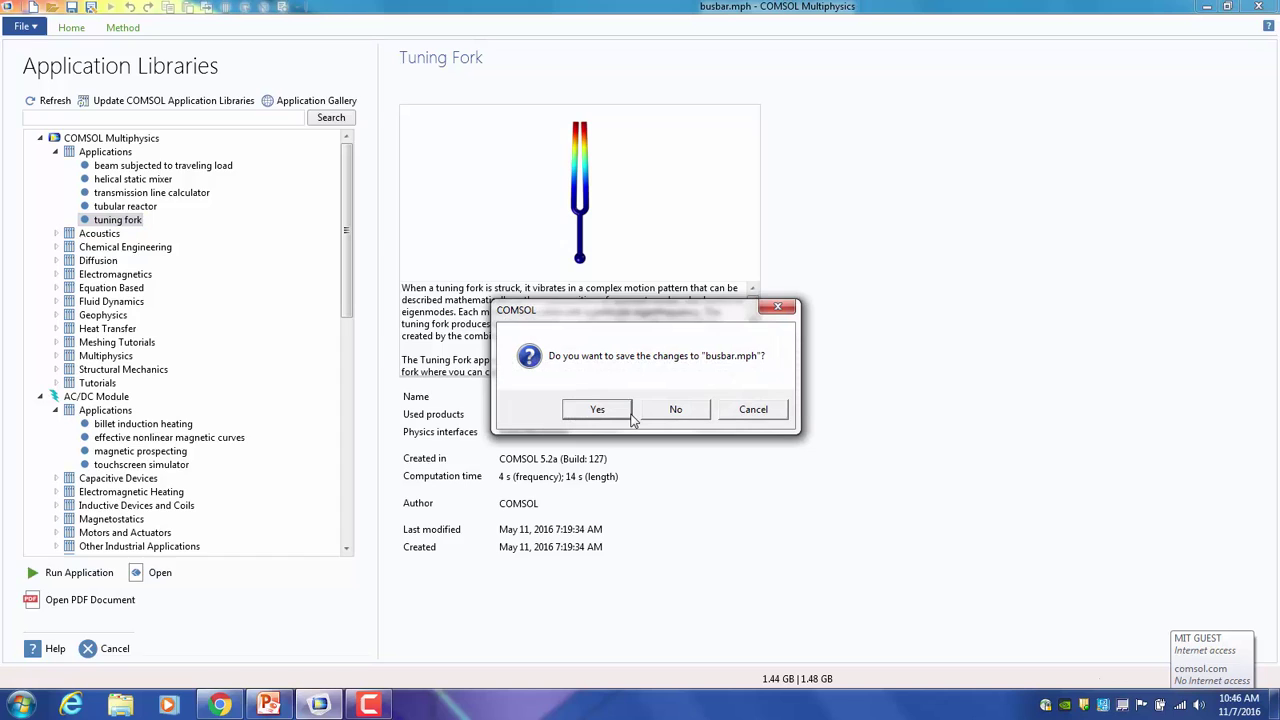
pyautogui.click(674, 410)
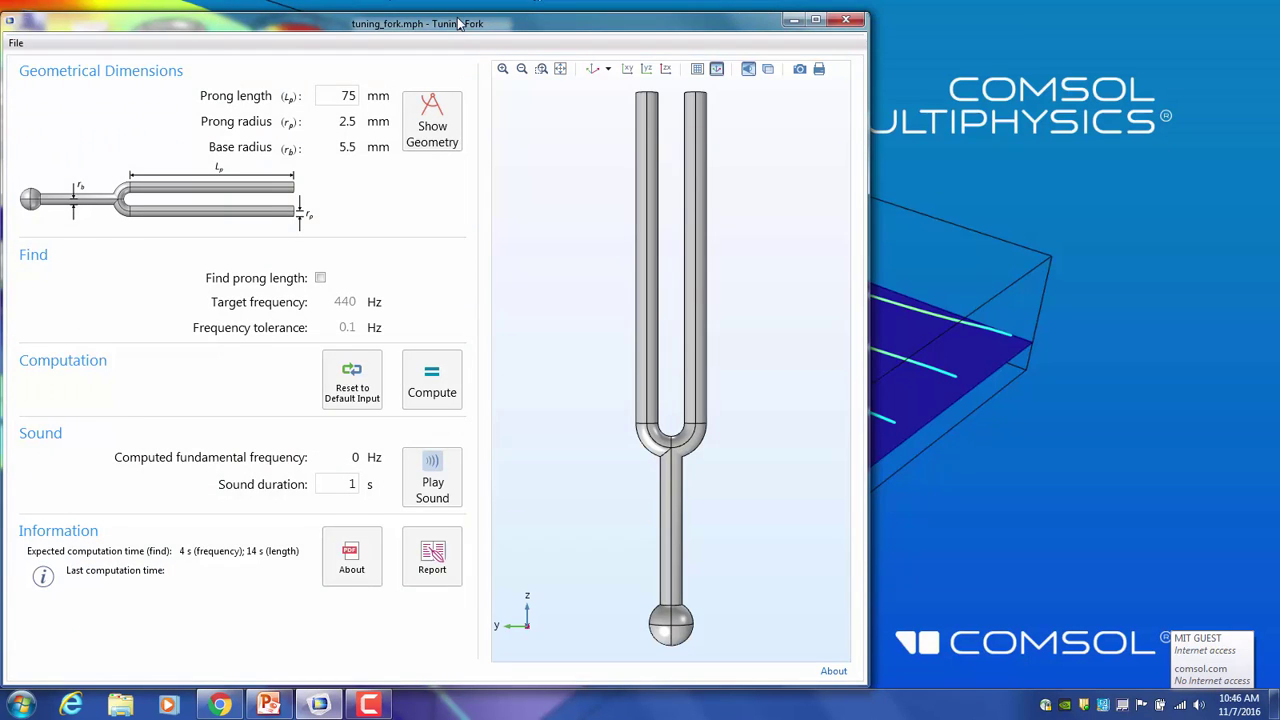
# Set prong length to 80 mm, compute the 453.6 Hz fundamental frequency, and enable Find prong length
pyautogui.moveTo(458, 23); pyautogui.dragTo(613, 18)
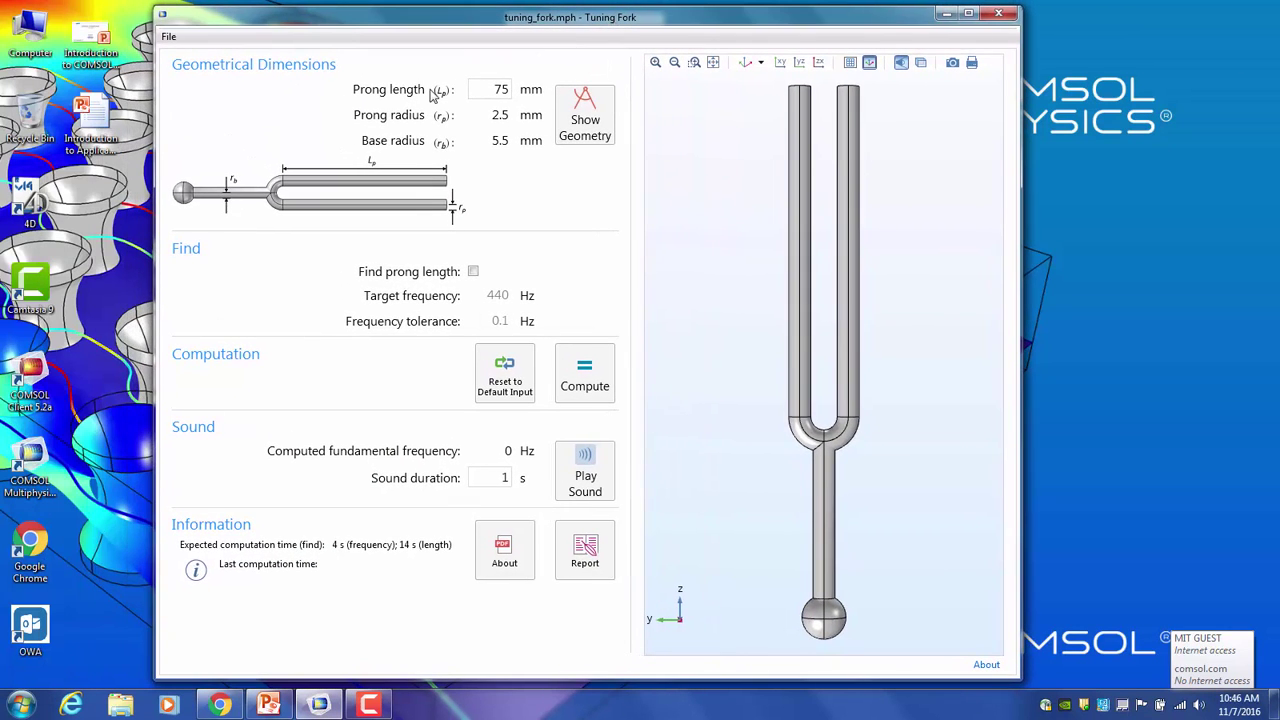
pyautogui.click(504, 90)
pyautogui.write('80')
pyautogui.click(580, 112)
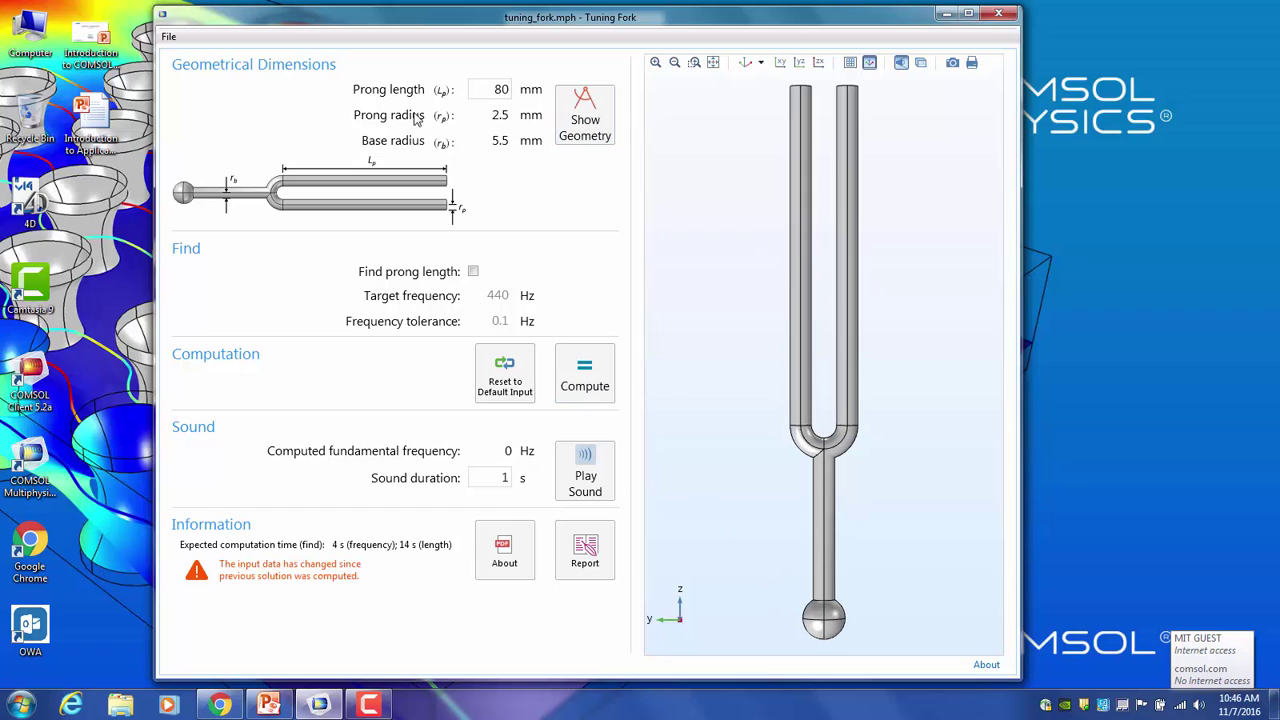
pyautogui.click(580, 385)
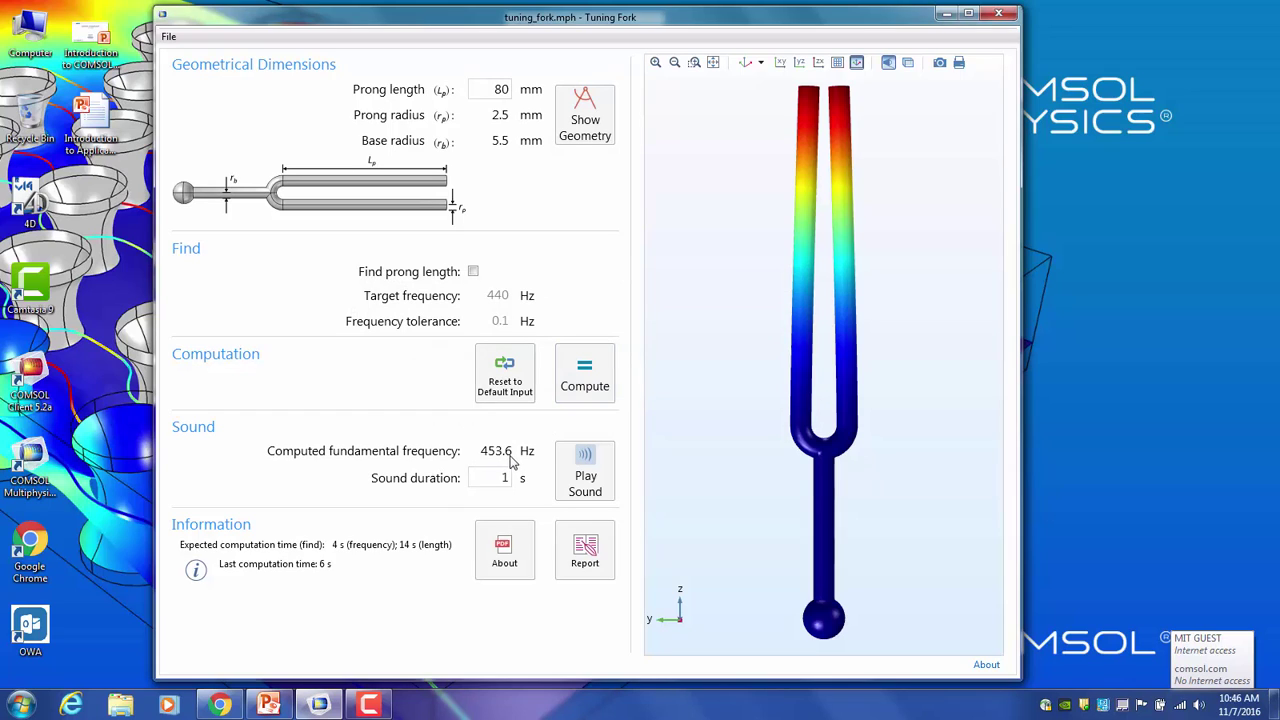
pyautogui.click(474, 272)
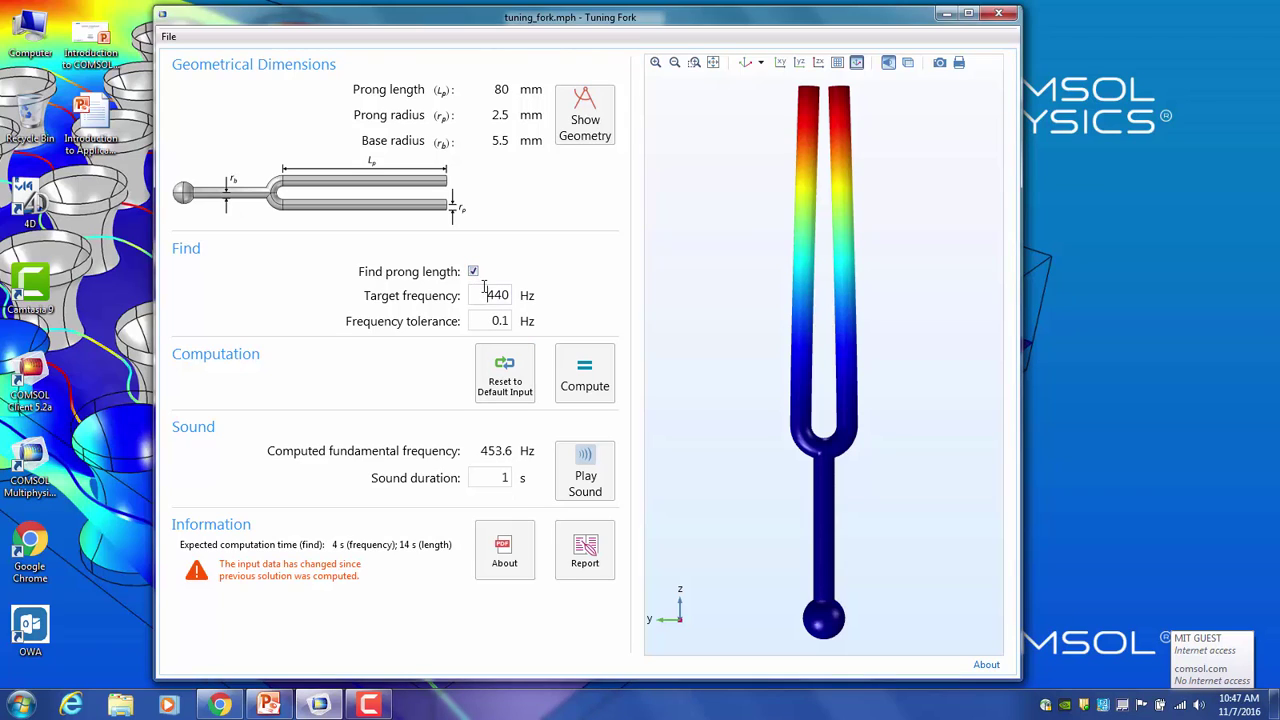
# Enter a 490 Hz target frequency and compute the matching prong length of 76.67 mm
pyautogui.moveTo(486, 294); pyautogui.dragTo(549, 297)
pyautogui.write('45')
pyautogui.write('90')
pyautogui.click(580, 372)
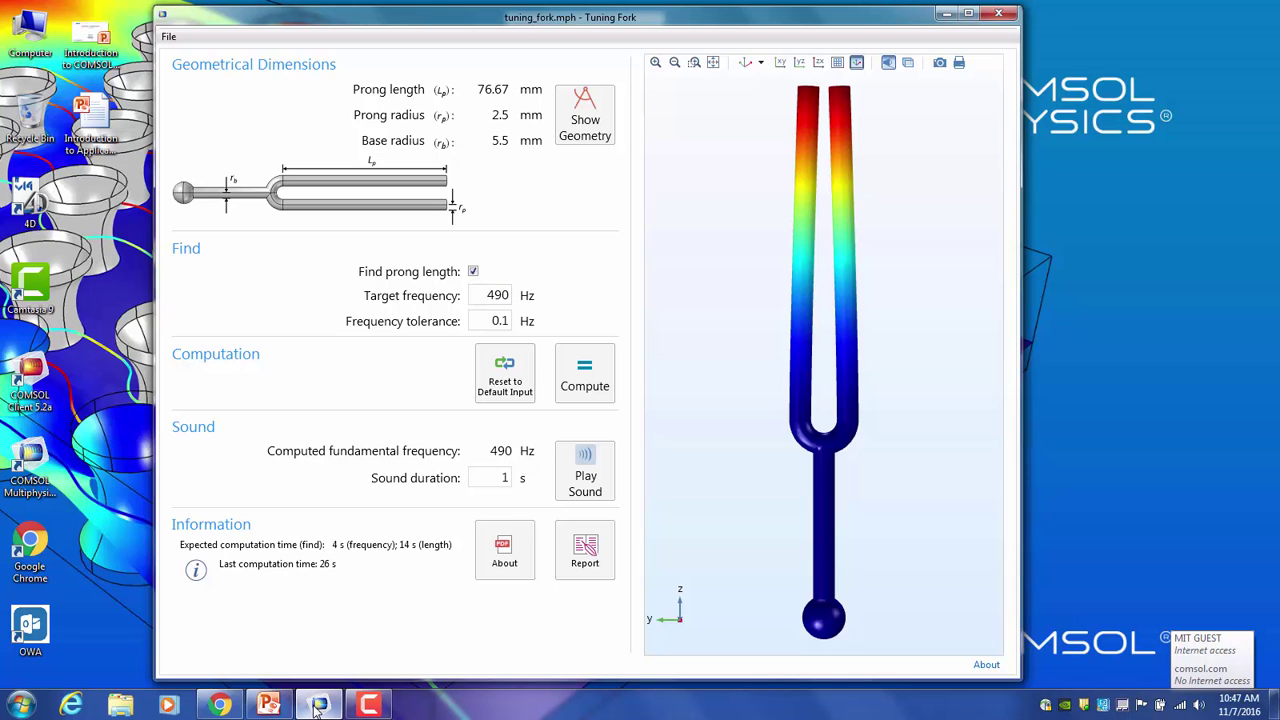
# Switch to PowerPoint's editor showing slide 11 of 22, 'COMSOL Server™'
pyautogui.moveTo(316, 707)
pyautogui.click(268, 705)
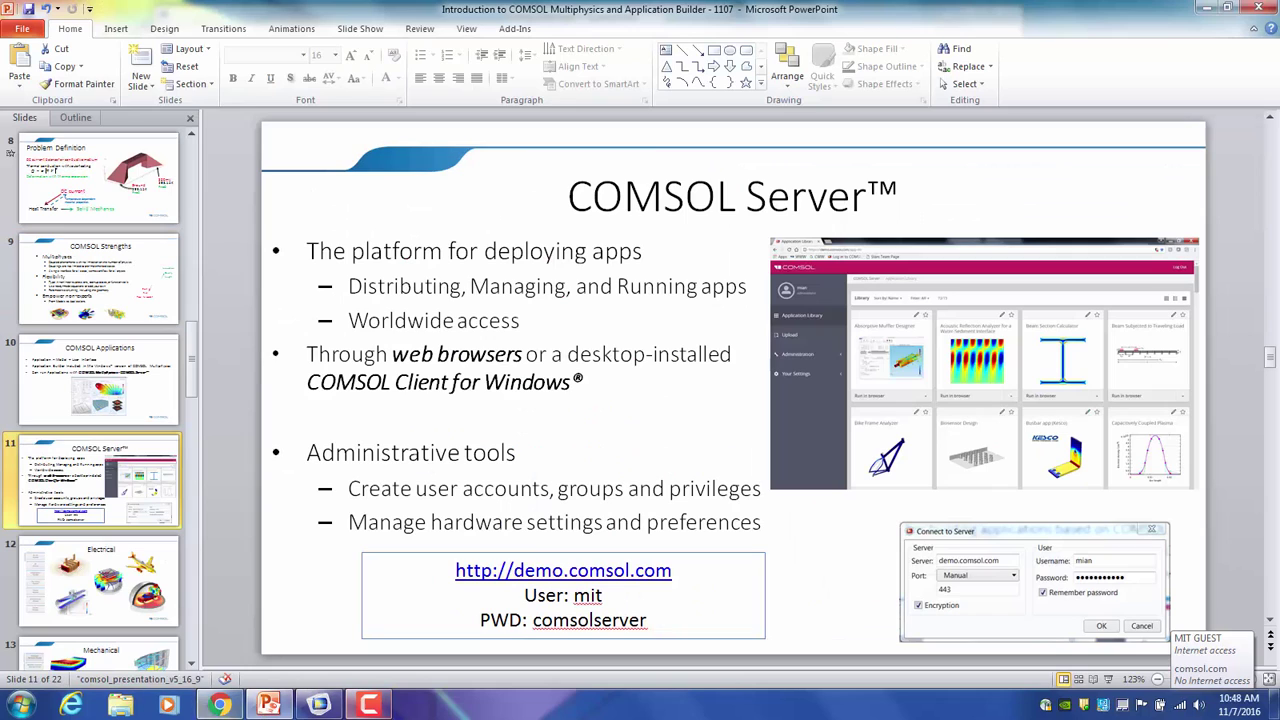
pyautogui.click(219, 705)
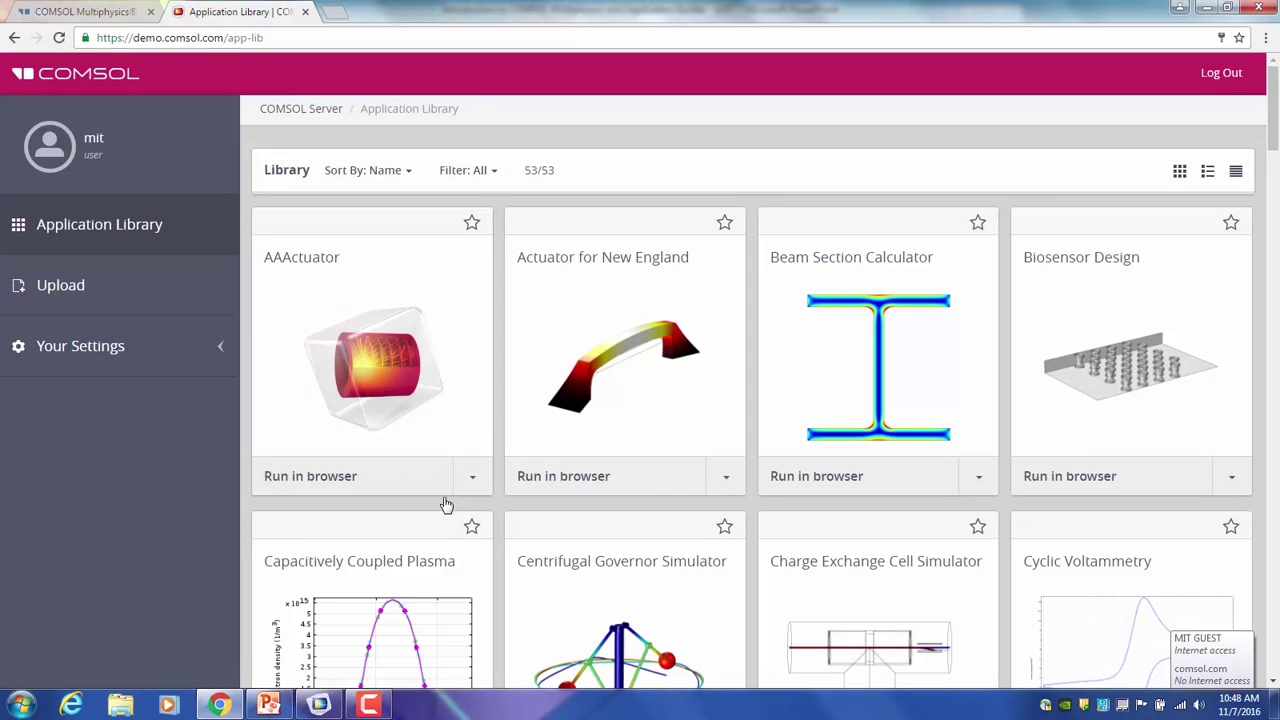
pyautogui.scroll(-7, 507, 522)
pyautogui.scroll(-12, 507, 522)
pyautogui.scroll(13, 503, 509)
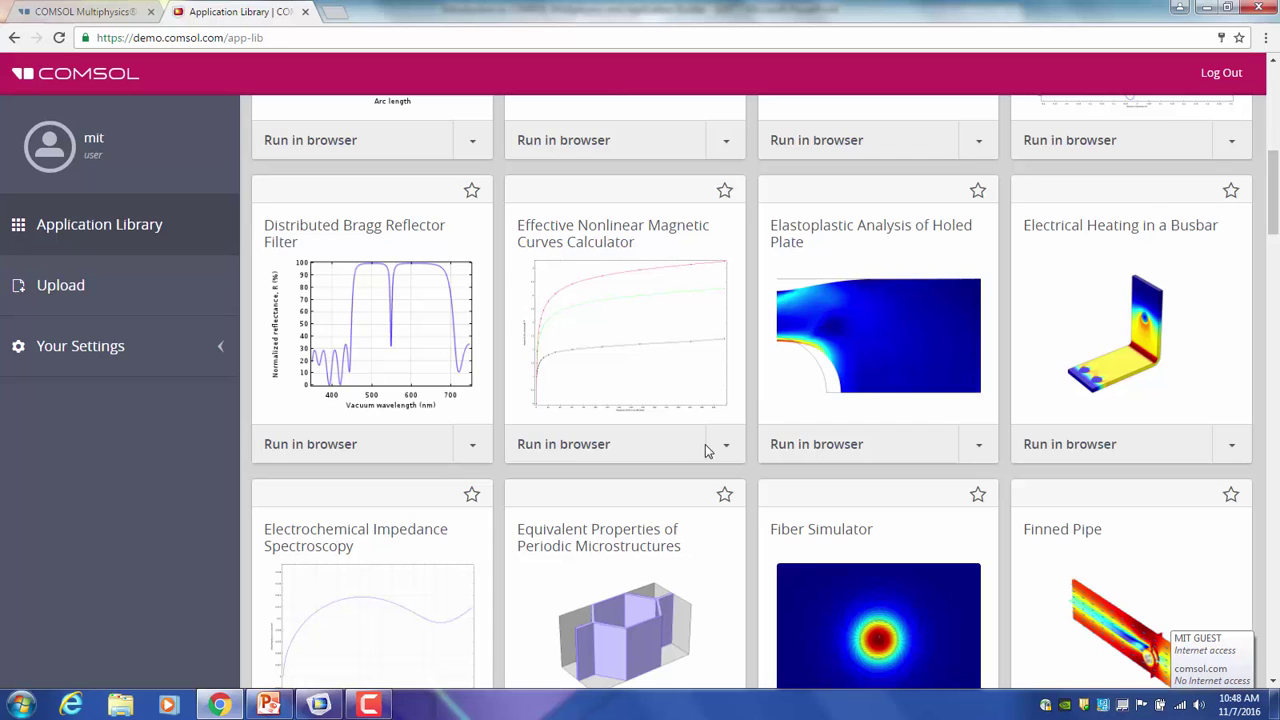
pyautogui.scroll(6, 576, 400)
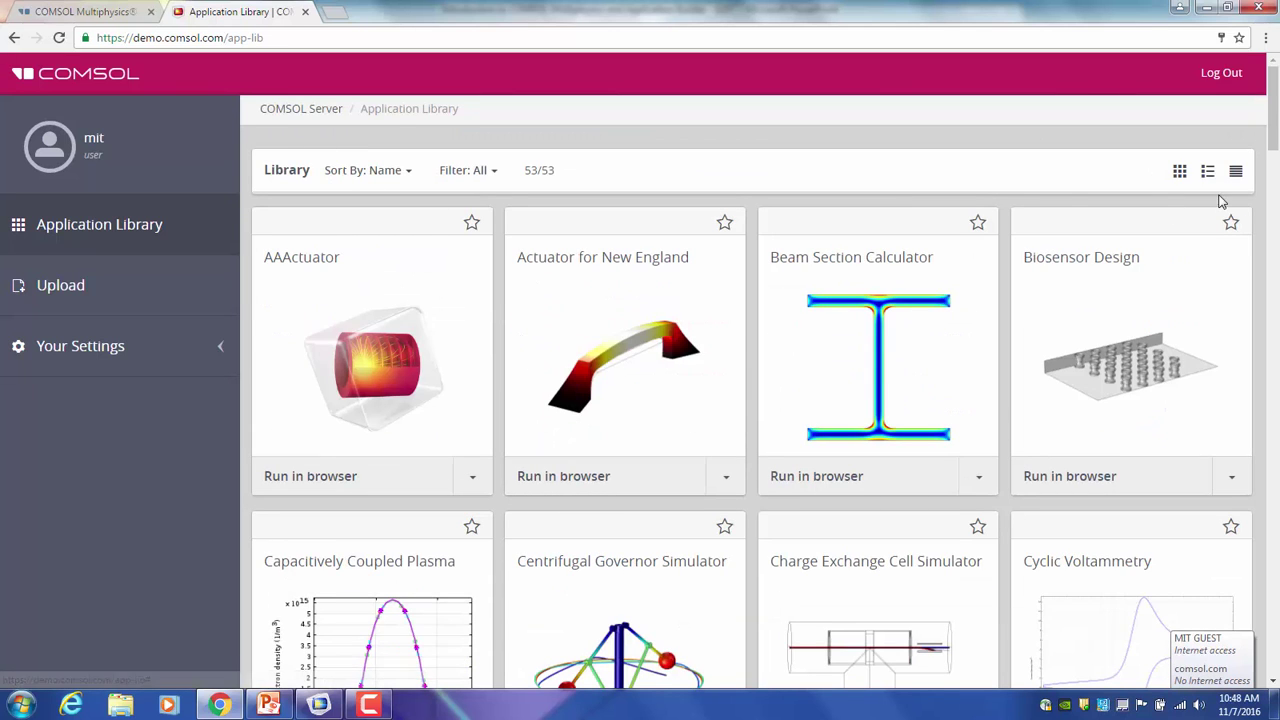
pyautogui.click(120, 298)
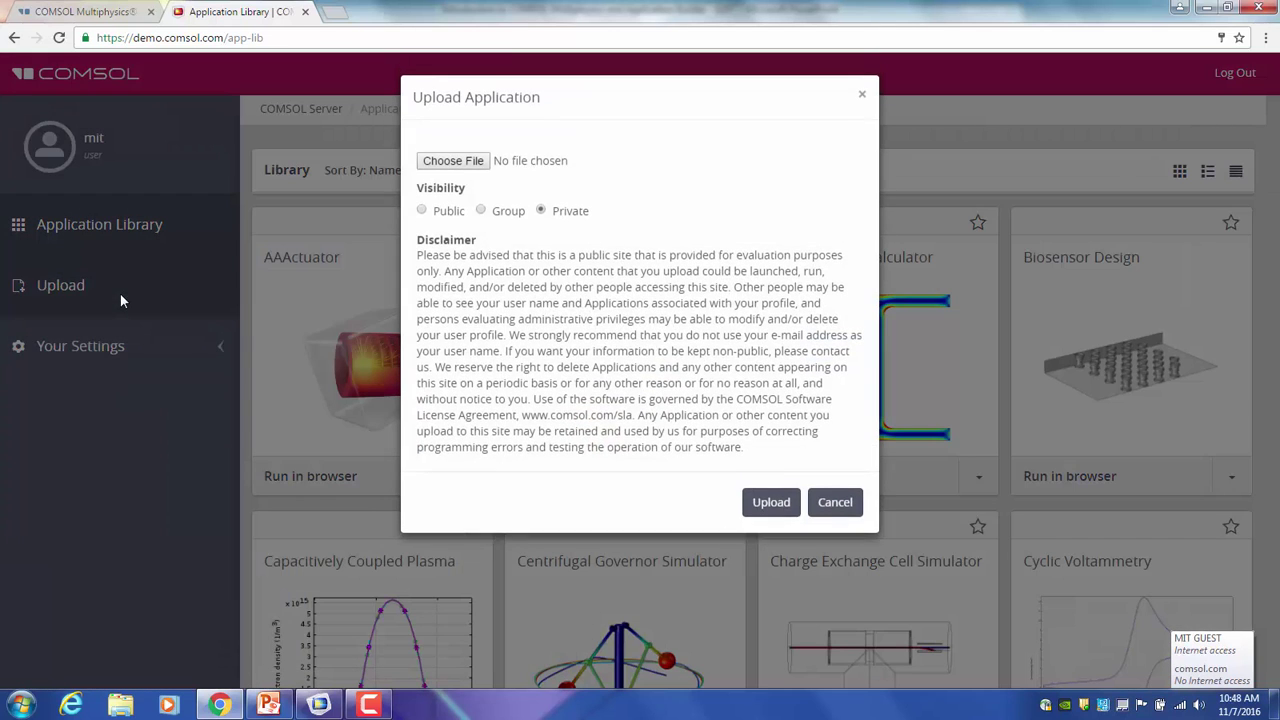
pyautogui.click(861, 95)
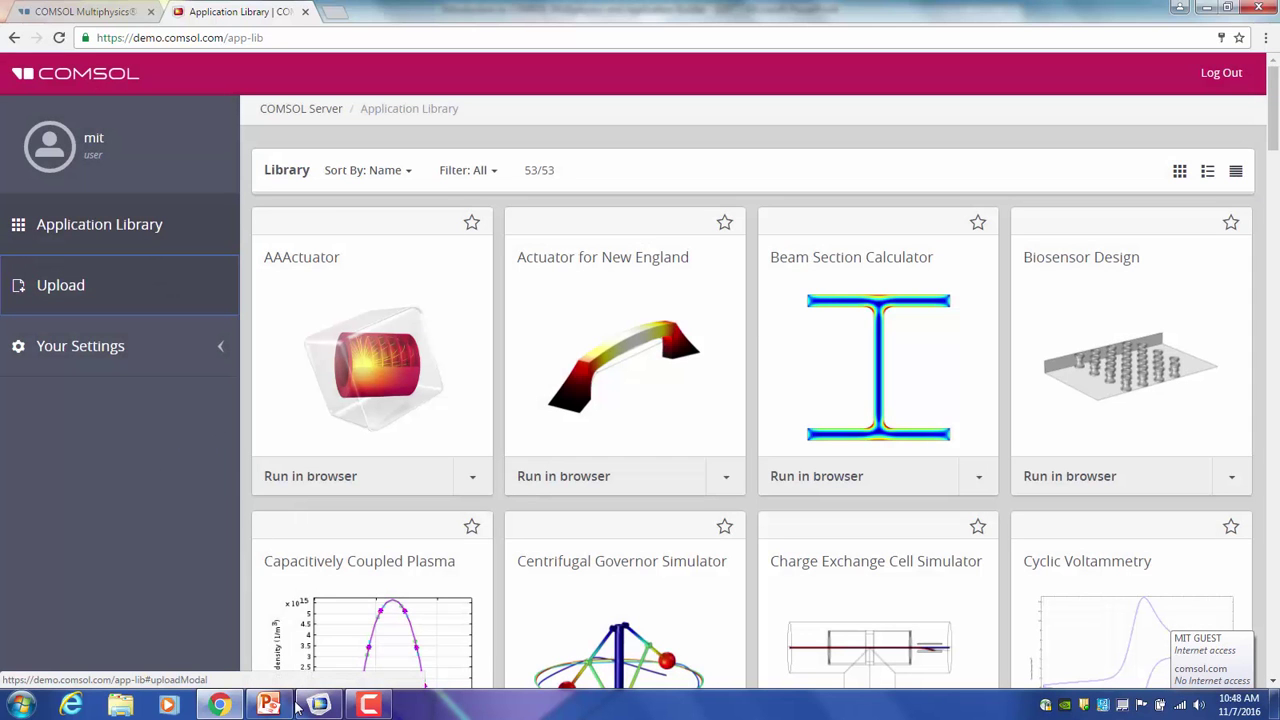
pyautogui.click(283, 706)
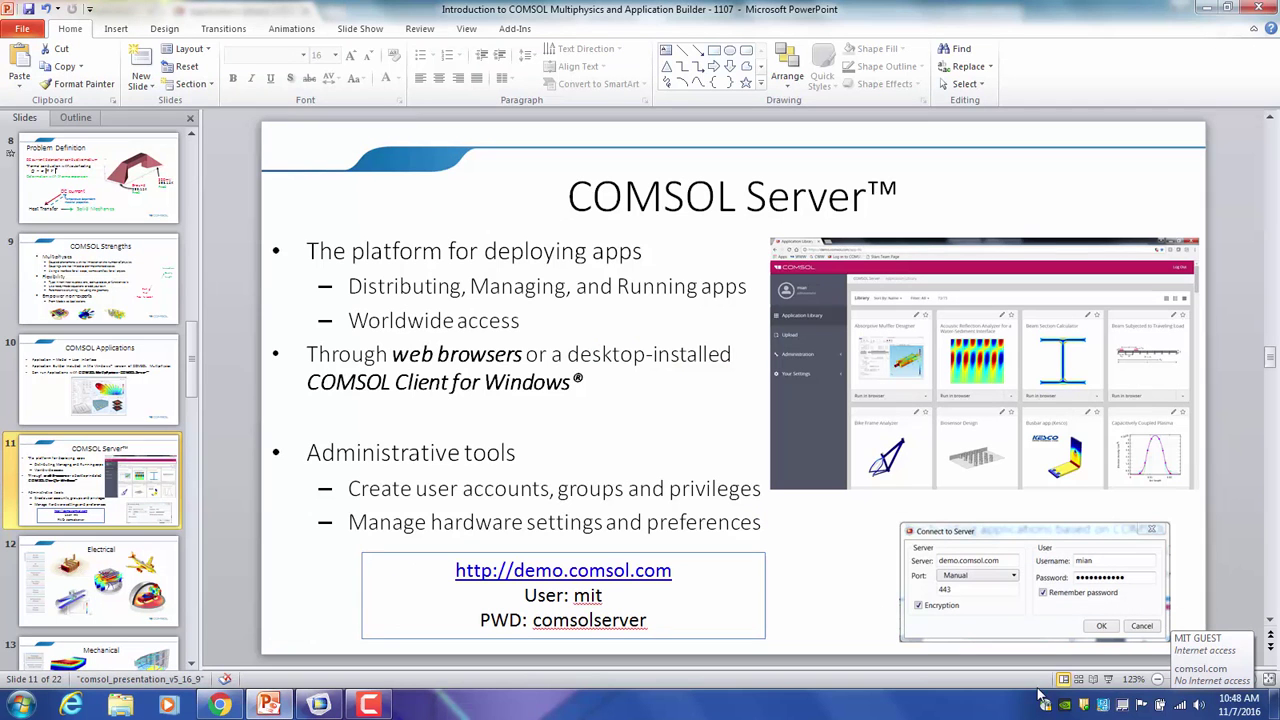